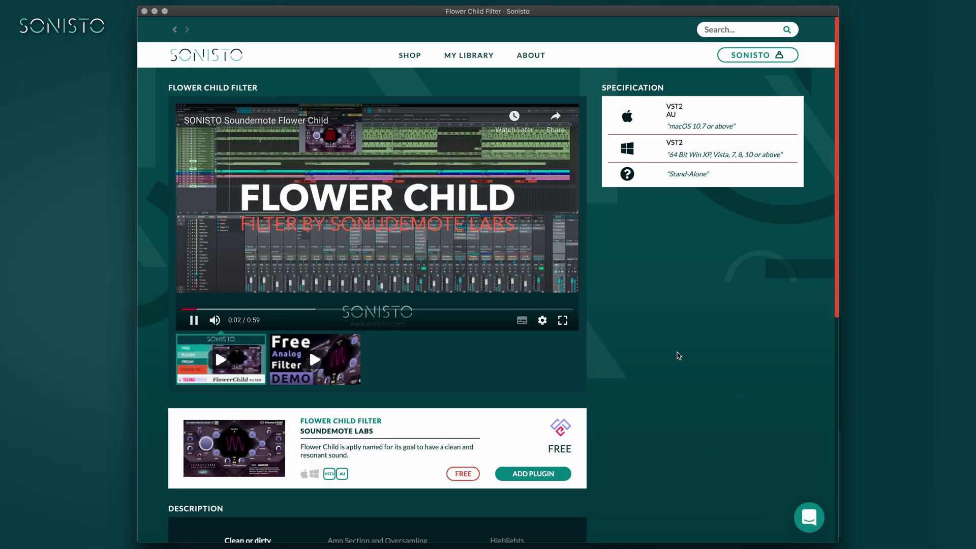
- Read the Flower Child Filter page's Amp Section and Oversampling and Highlights descriptions
scroll(643, 366, "down", 4)
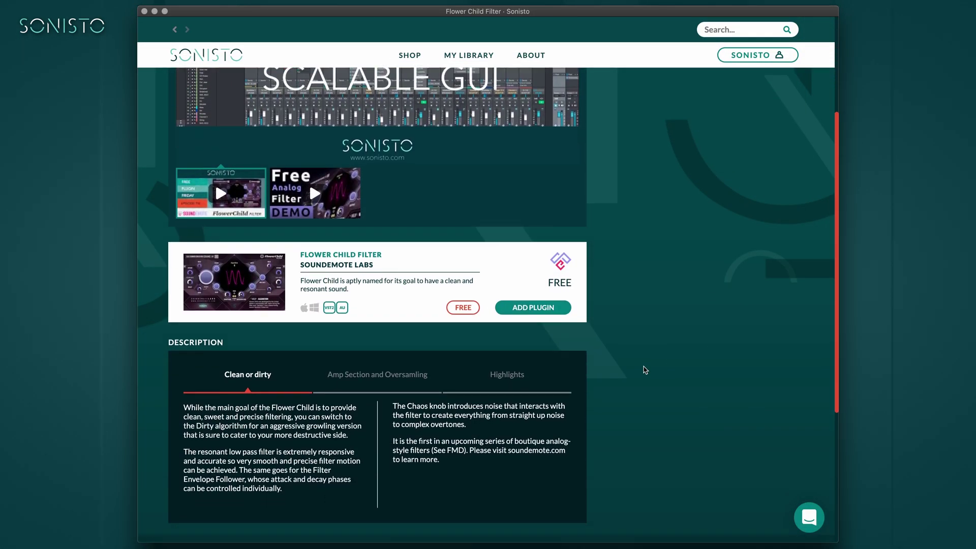
scroll(645, 370, "down", 4)
left_click(377, 201)
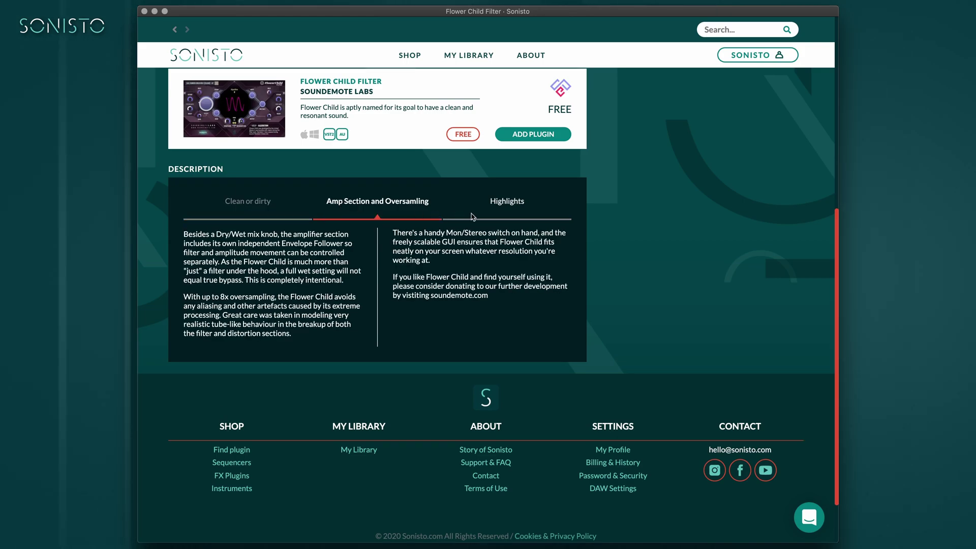
left_click(507, 202)
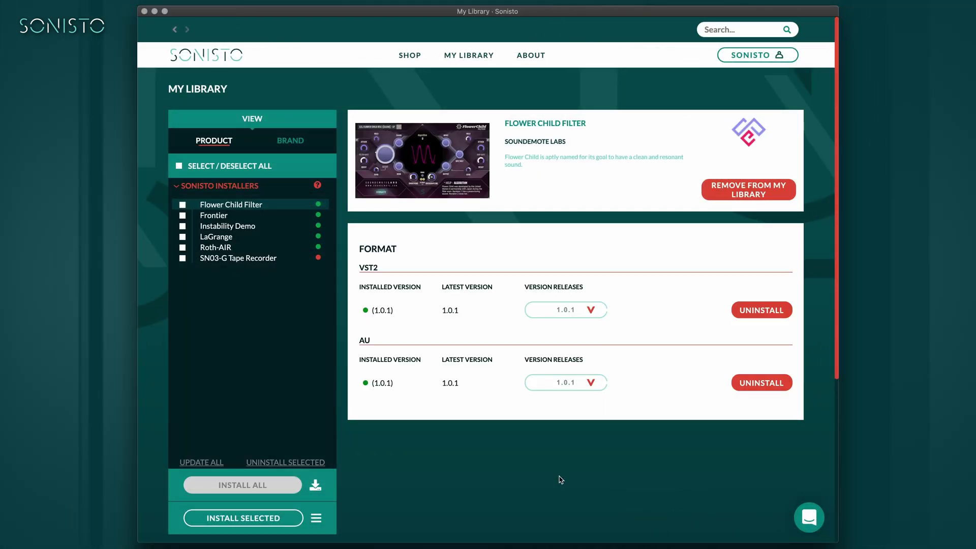
- View Frontier, Instability Demo, LaGrange, Roth-AIR and Flower Child Filter in My Library, then type a coffee question in Contact
left_click(217, 219)
left_click(220, 229)
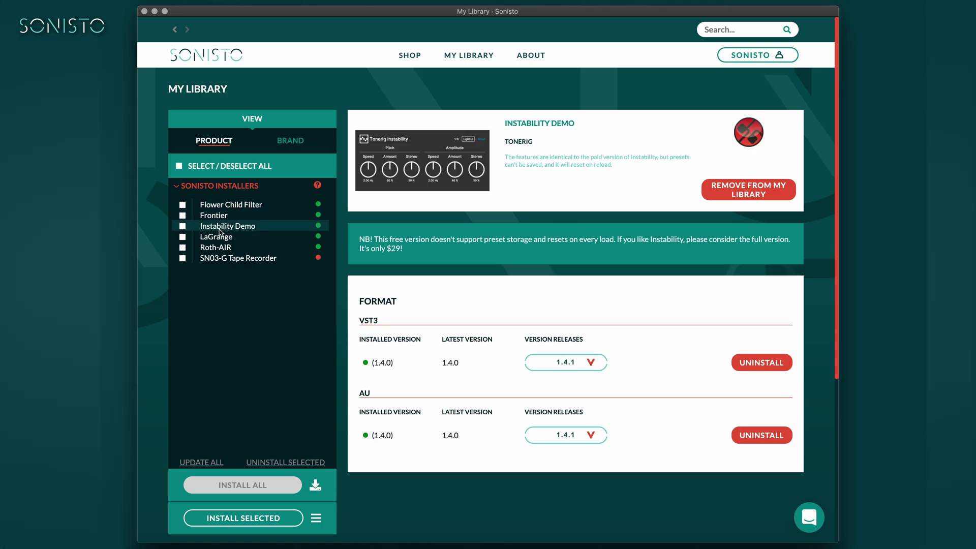
left_click(222, 238)
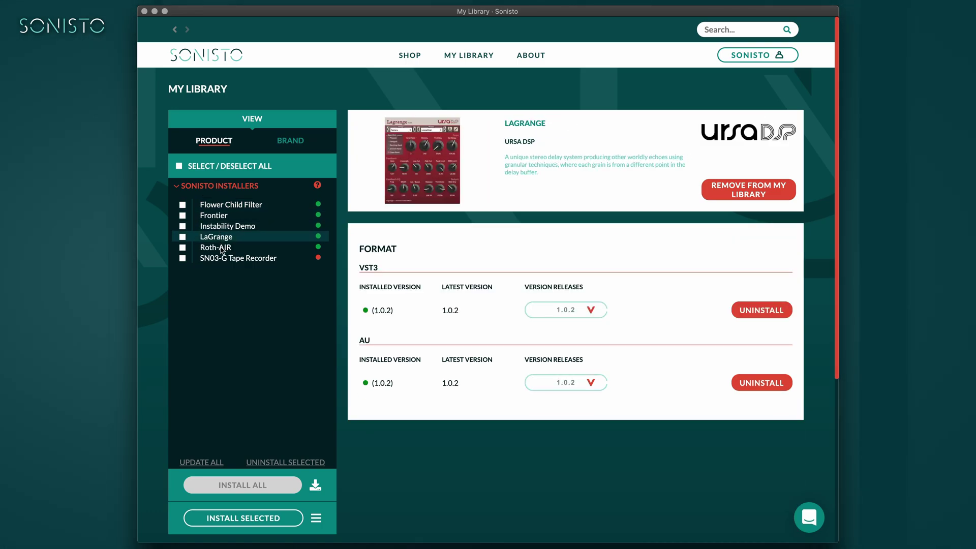
left_click(223, 249)
left_click(231, 205)
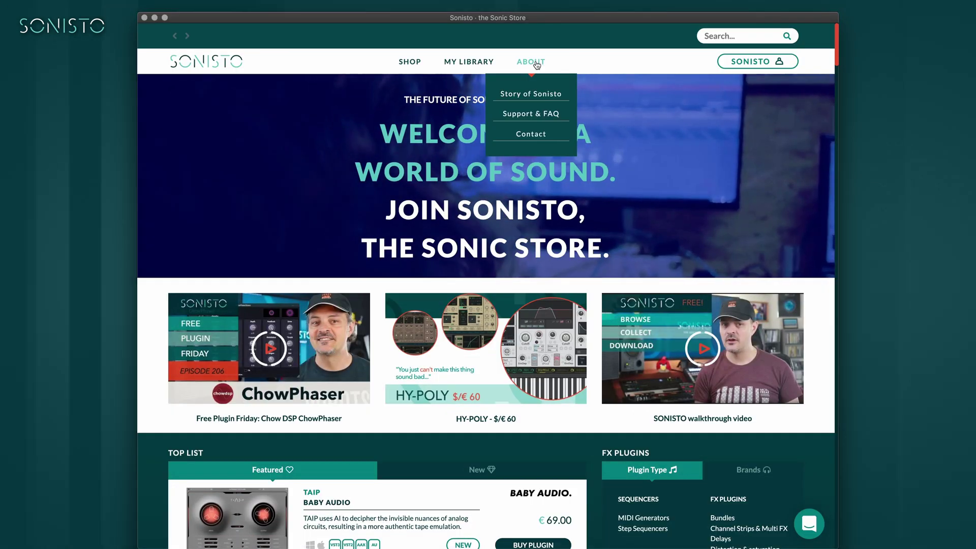
left_click(501, 133)
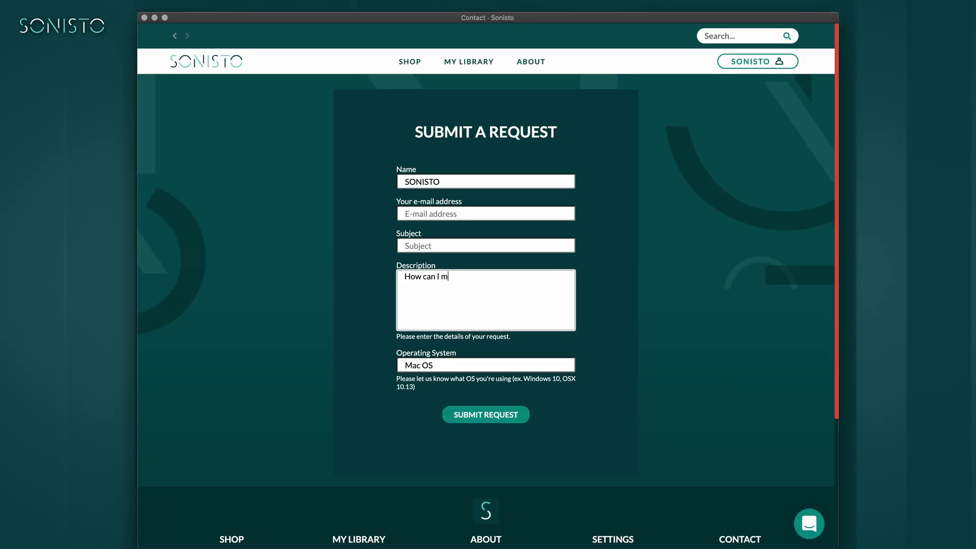
type("ake SONISTO make coffee?")
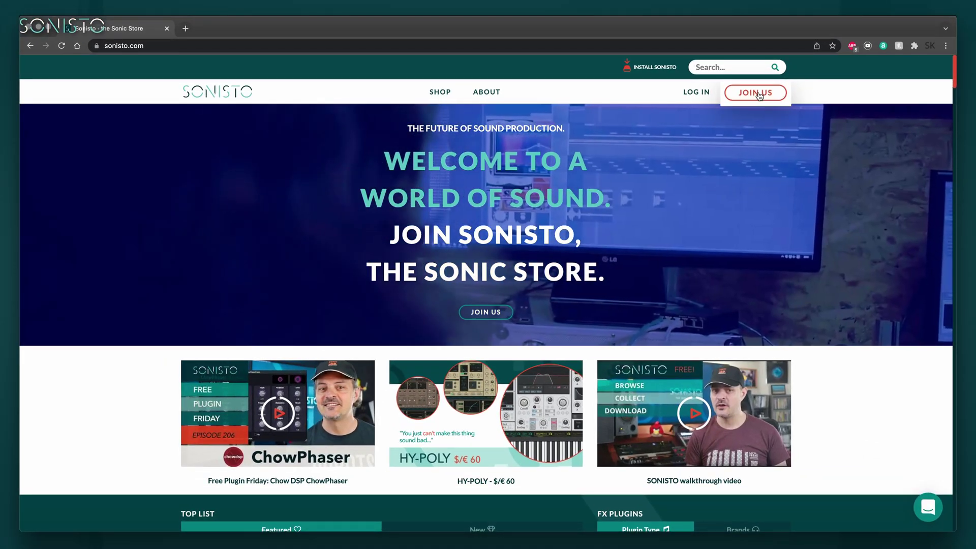
- Start a JOIN US sign-up, entering first and last name, e-mail address and the password twice
left_click(759, 92)
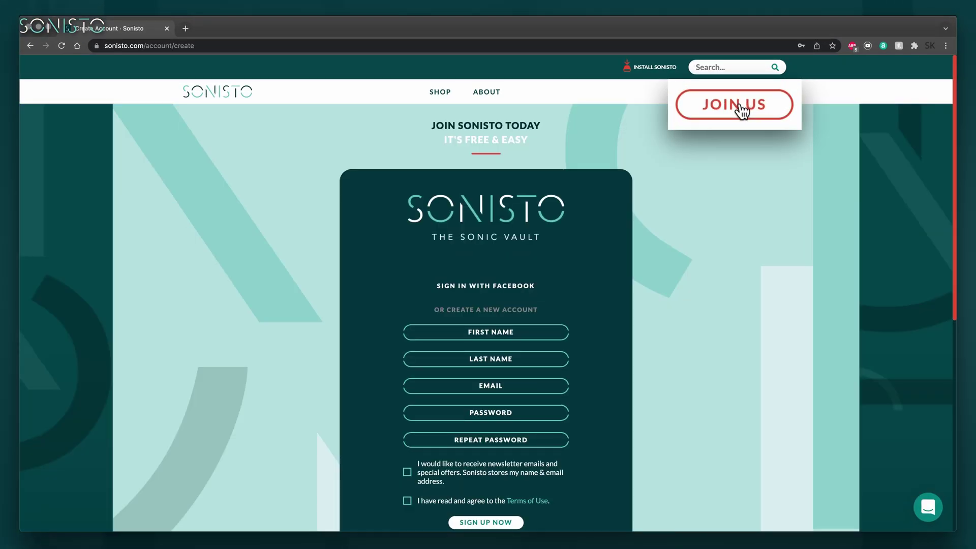
left_click(491, 332)
type("SONISTO")
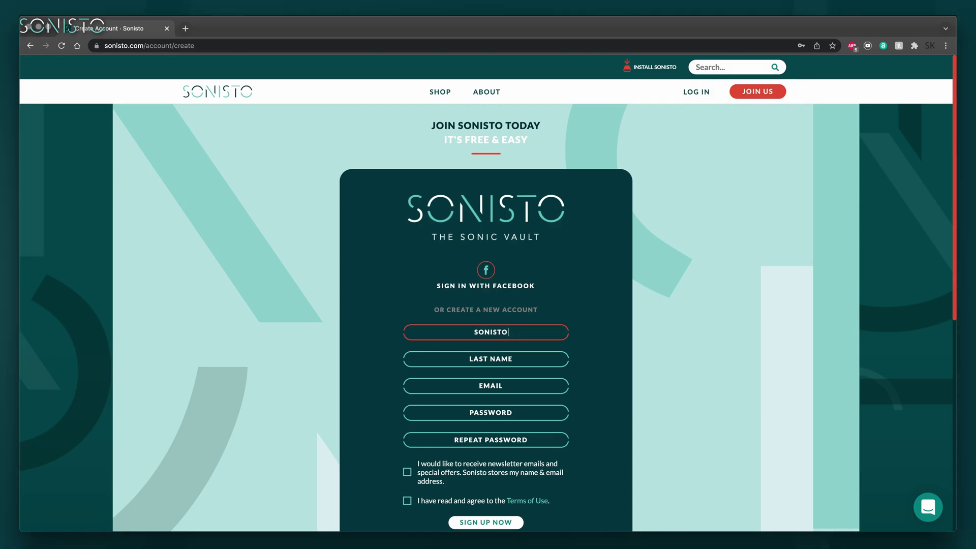
left_click(491, 359)
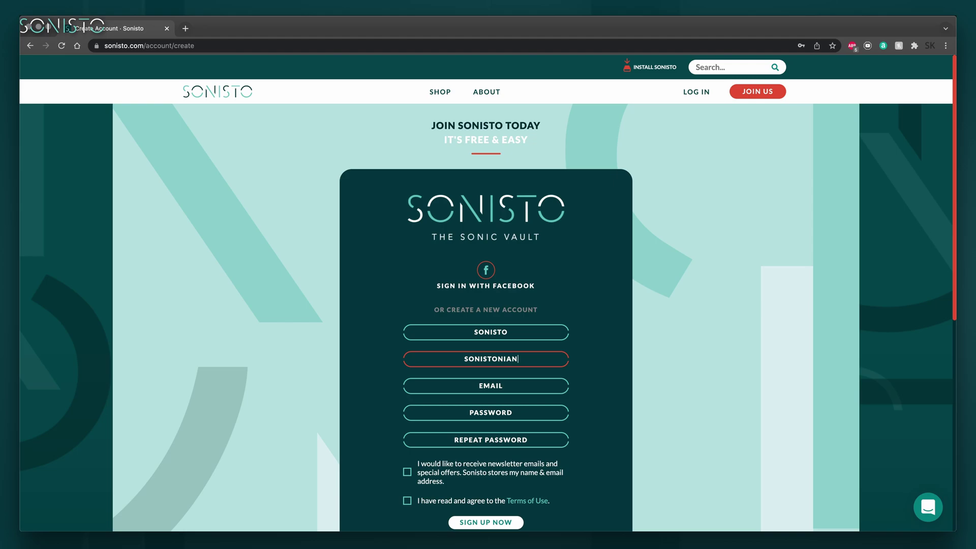
key("Tab")
key("Tab")
type("pa")
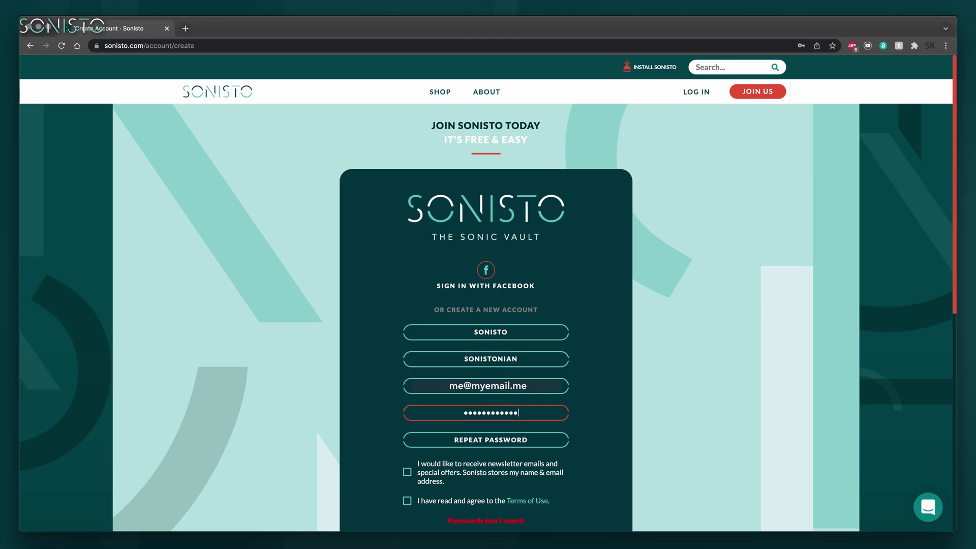
key("Tab")
type("password123456")
- Opt in to the newsletter and submit the SIGN UP NOW form
scroll(625, 417, "down", 1)
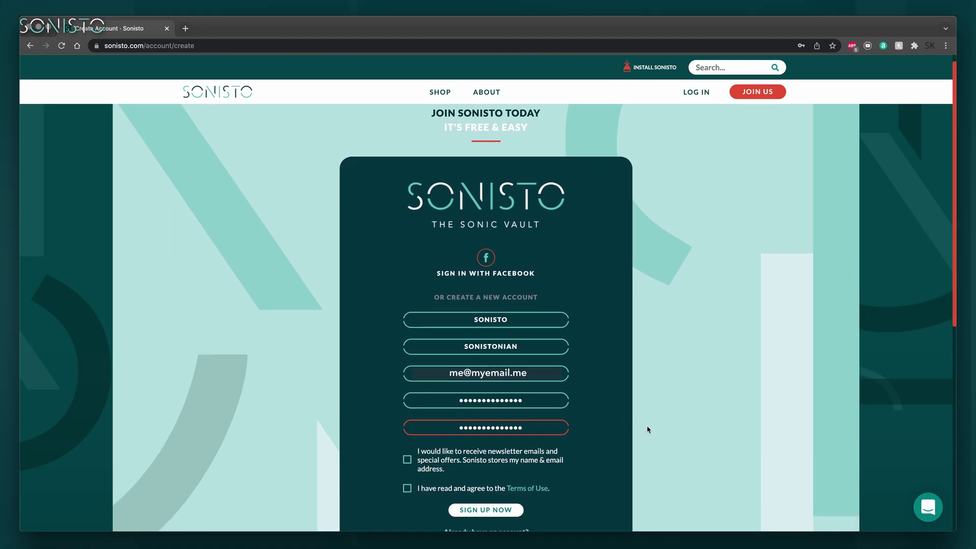
scroll(651, 432, "down", 2)
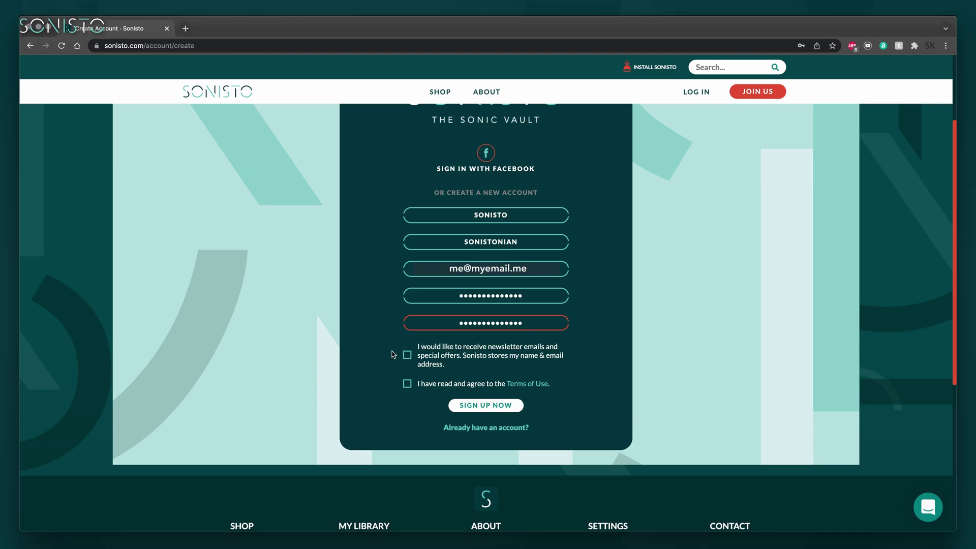
left_click(408, 355)
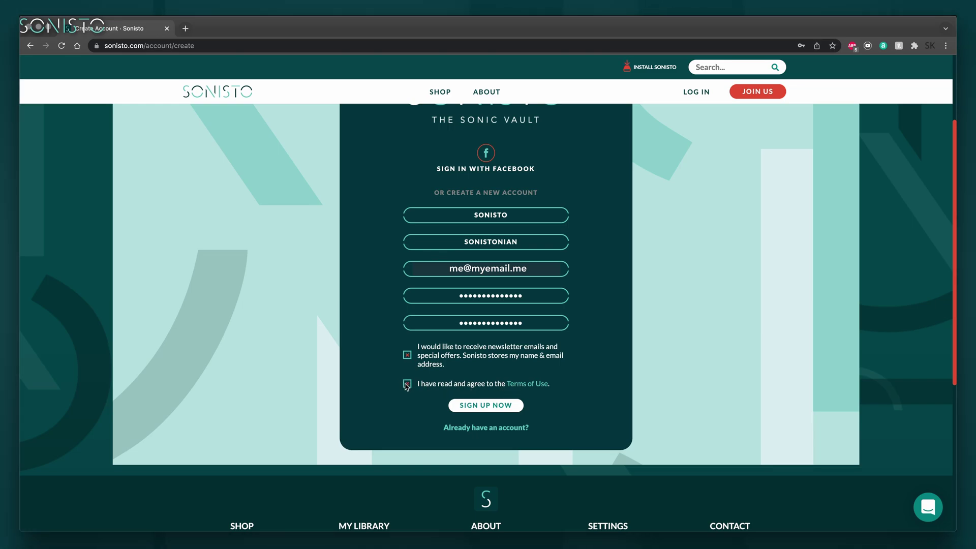
left_click(484, 406)
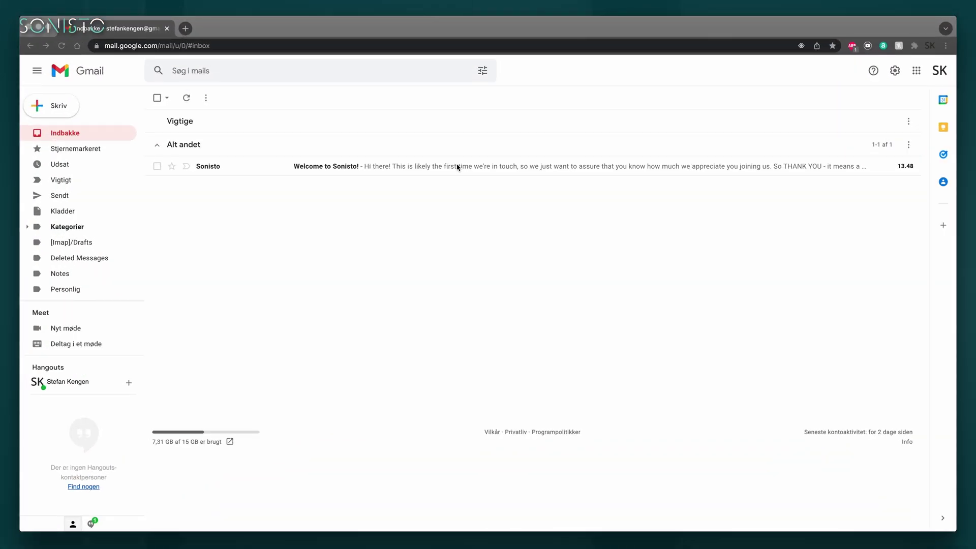
- Open the 'Welcome to Sonisto!' email and use its VERIFY button to confirm the account
left_click(344, 169)
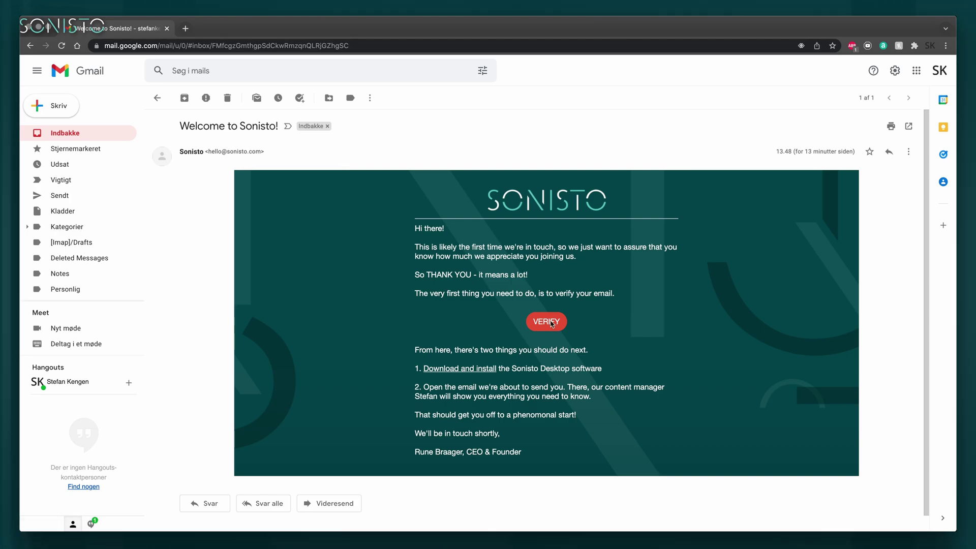
left_click(552, 325)
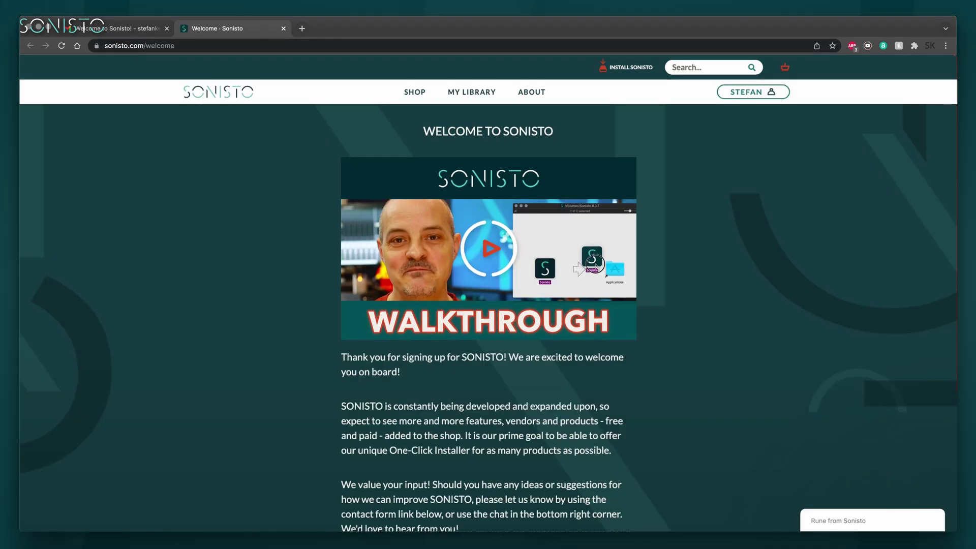
- Go from the welcome page to the store via VISIT THE SONISTO SHOP
scroll(489, 315, "down", 5)
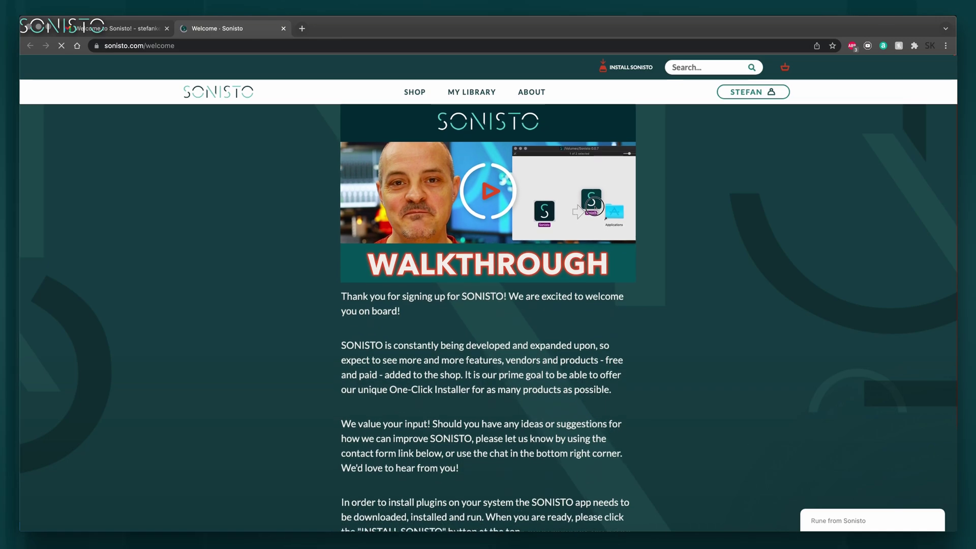
scroll(488, 315, "down", 5)
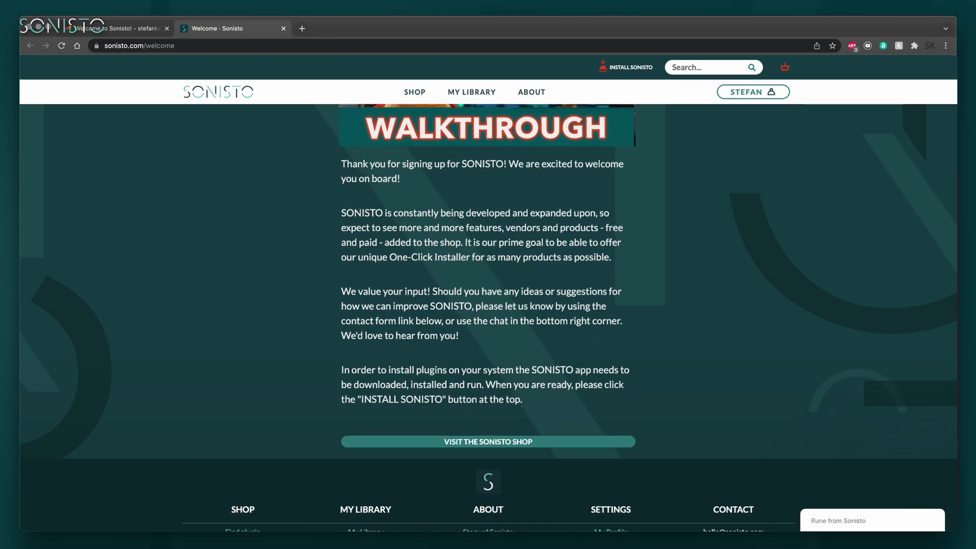
scroll(488, 315, "down", 4)
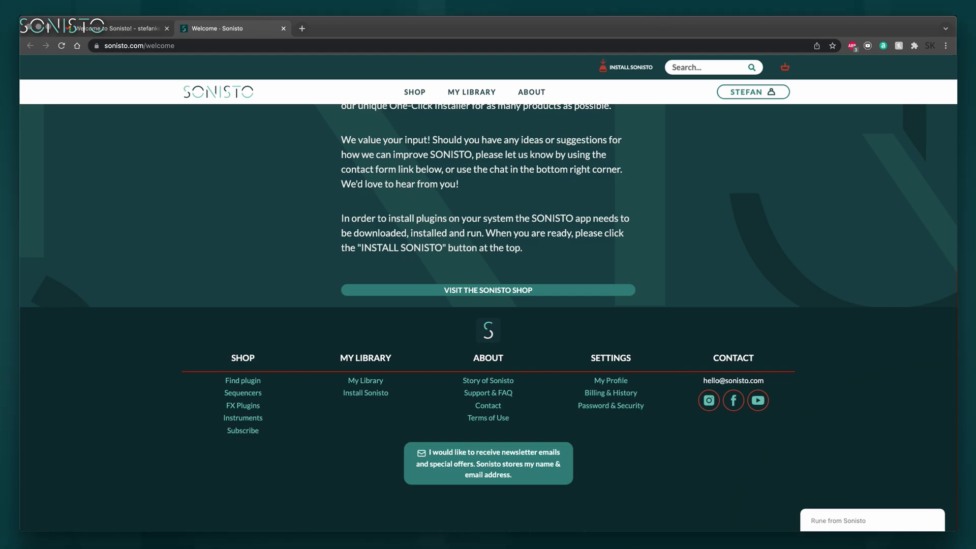
left_click(501, 293)
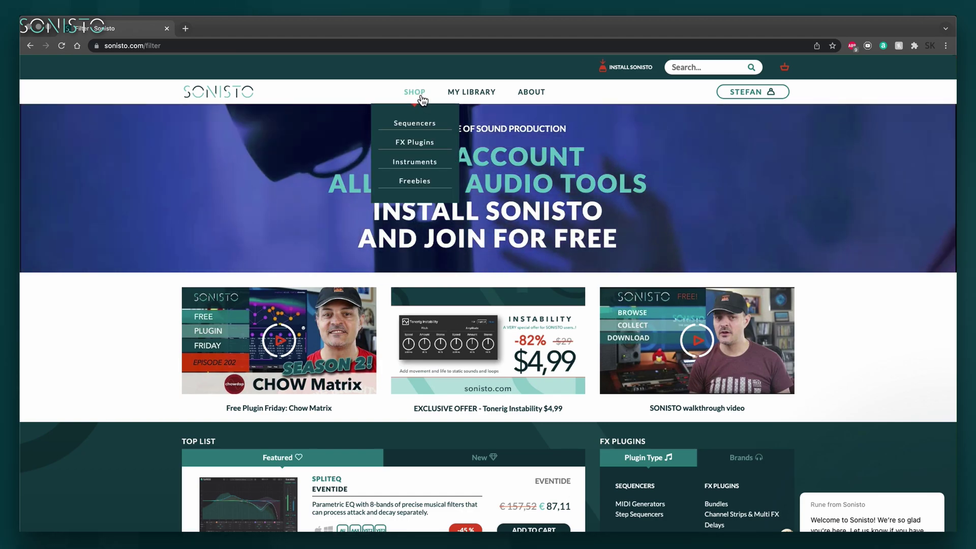
- Filter SHOP to free plugins, add HY-Filter4 Free to the cart and view the €0,00 cart
left_click(415, 93)
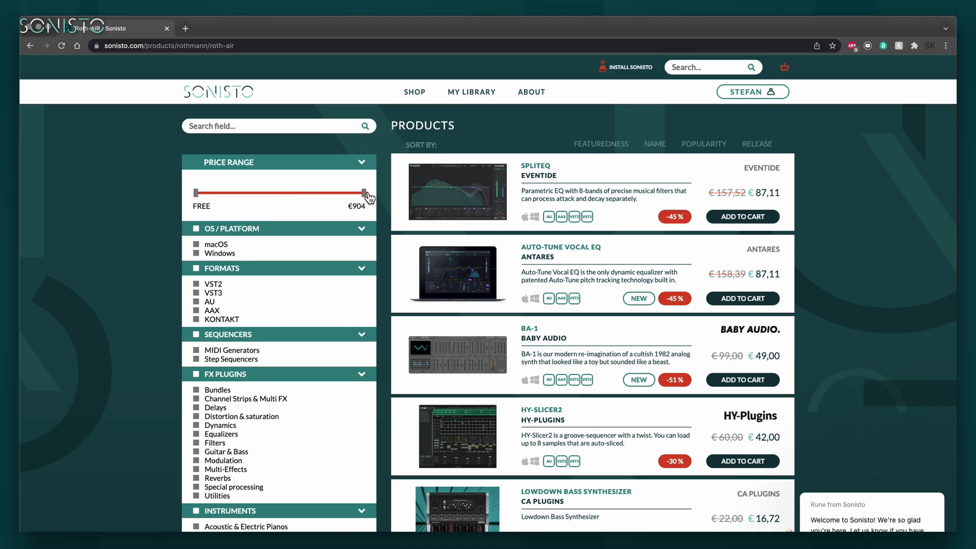
left_click_drag(364, 193, 306, 193)
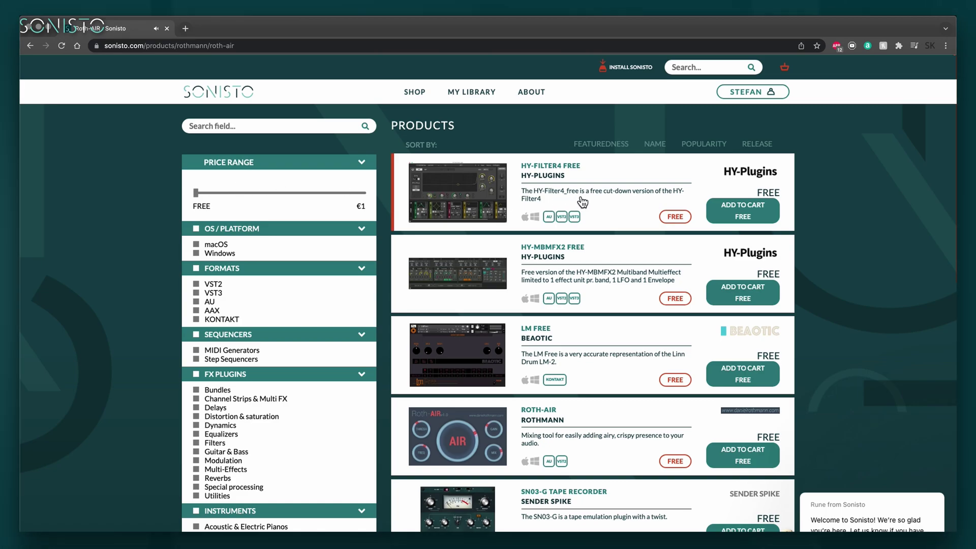
left_click(743, 217)
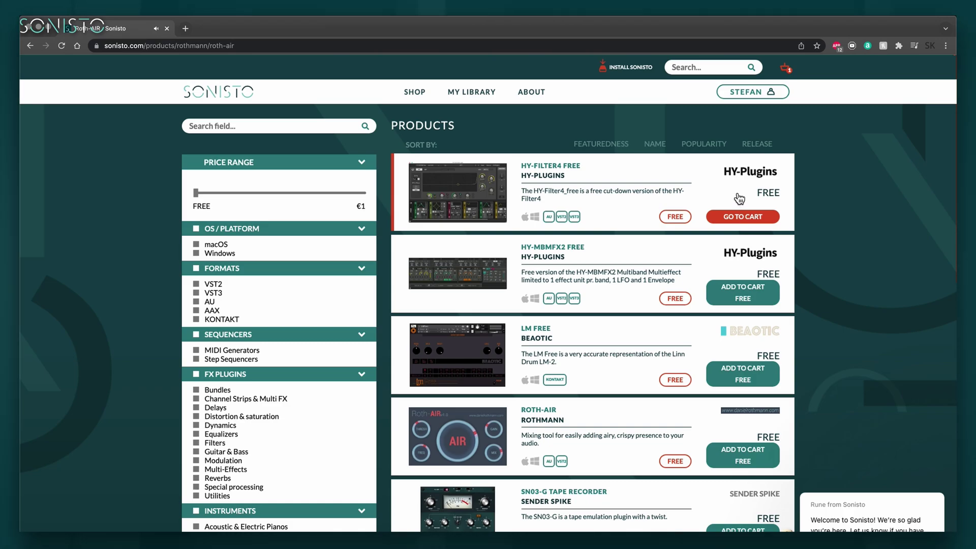
left_click(743, 218)
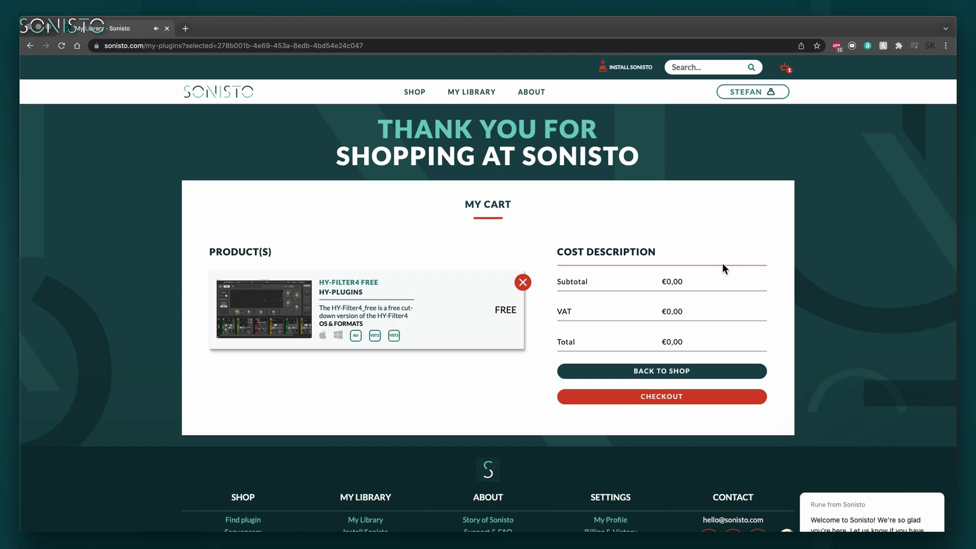
- Check out HY-Filter4 Free with ADD TO VAULT and go to My Library from the confirmation page
left_click(701, 397)
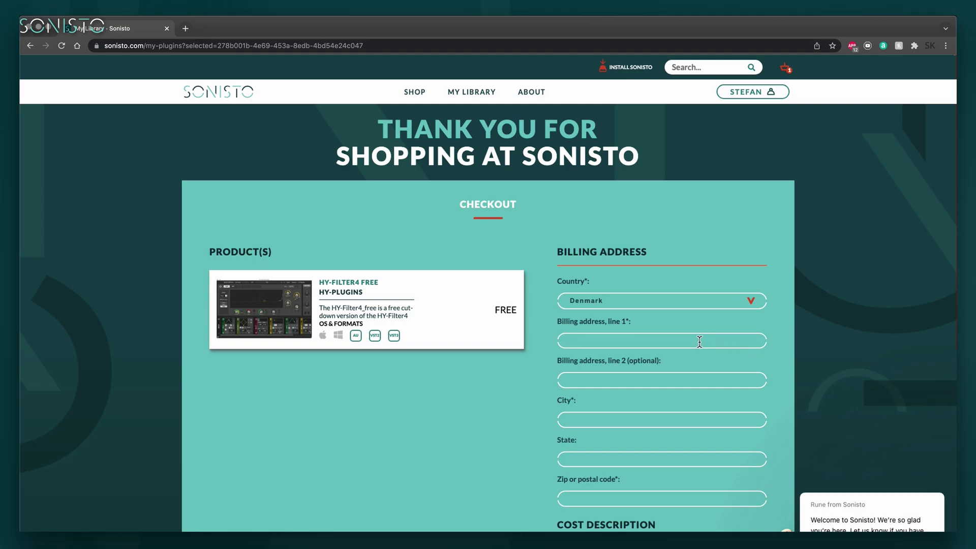
scroll(787, 355, "down", 4)
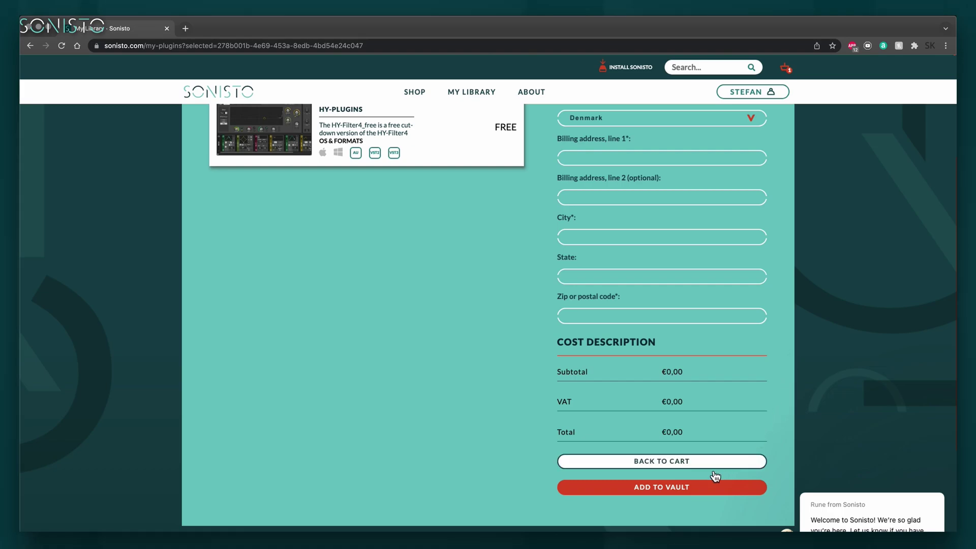
left_click(694, 489)
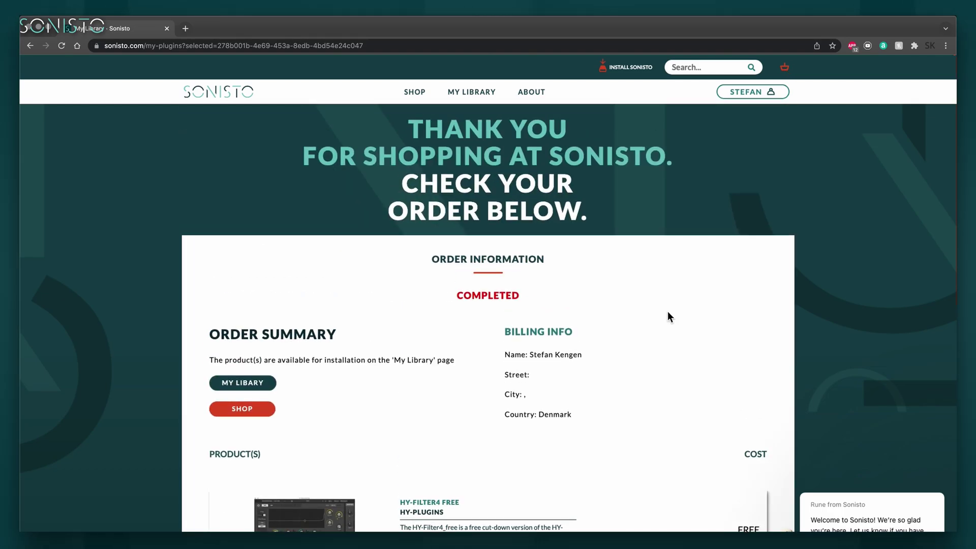
left_click(254, 388)
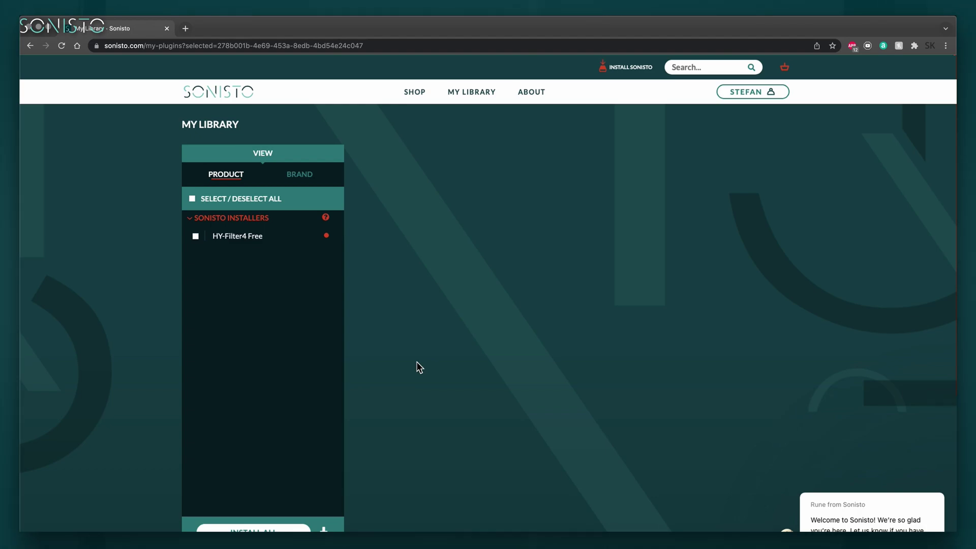
- Switch My Library between brand and product view and show a Sonisto Installers plugin's details
left_click(297, 176)
left_click(232, 175)
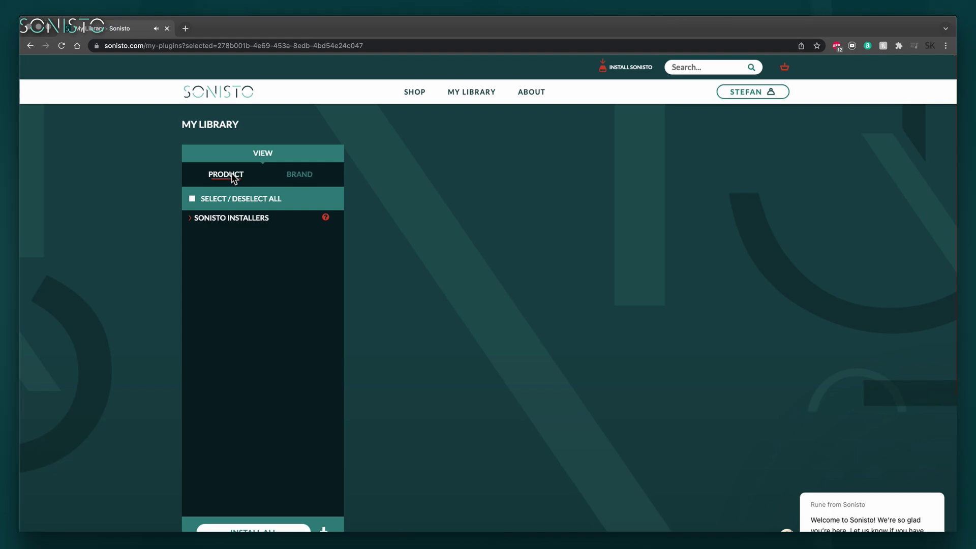
left_click(247, 222)
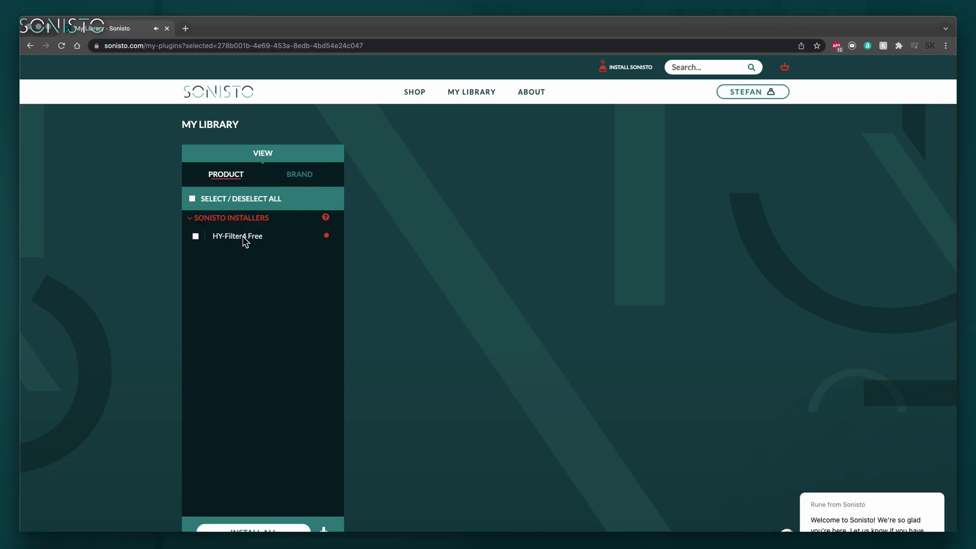
left_click(243, 237)
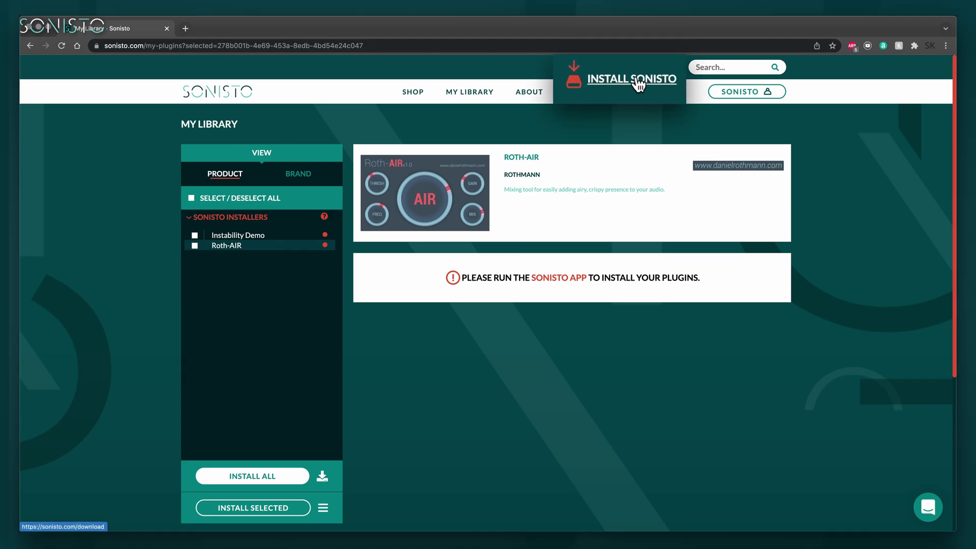
- Download the Mac installer Sonisto-21.11.9002-x64.dmg and reveal it in Finder
left_click(639, 85)
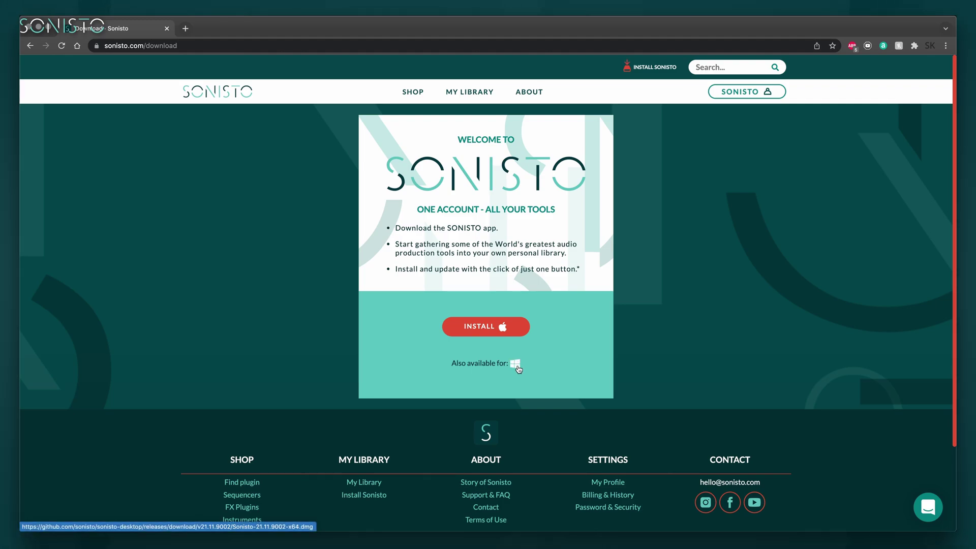
left_click(493, 328)
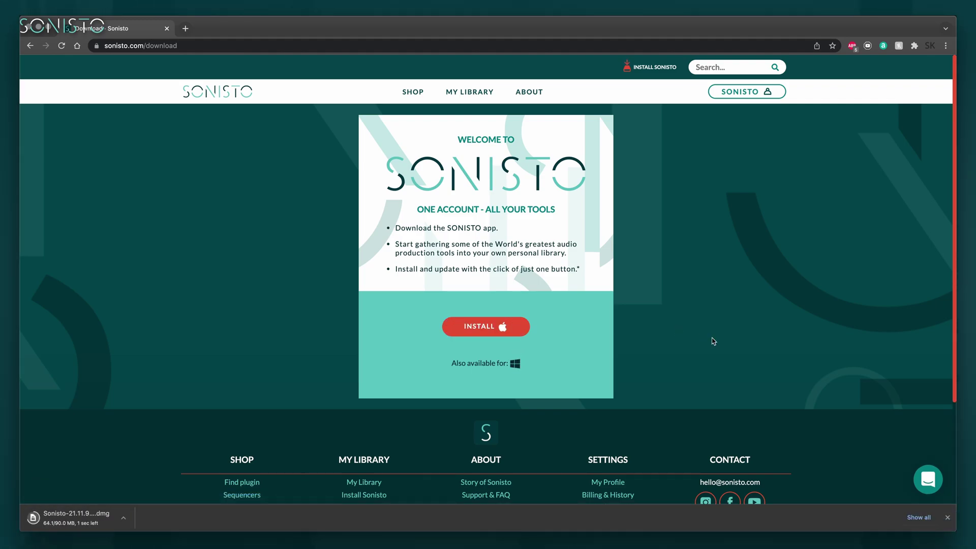
left_click(123, 518)
left_click(149, 508)
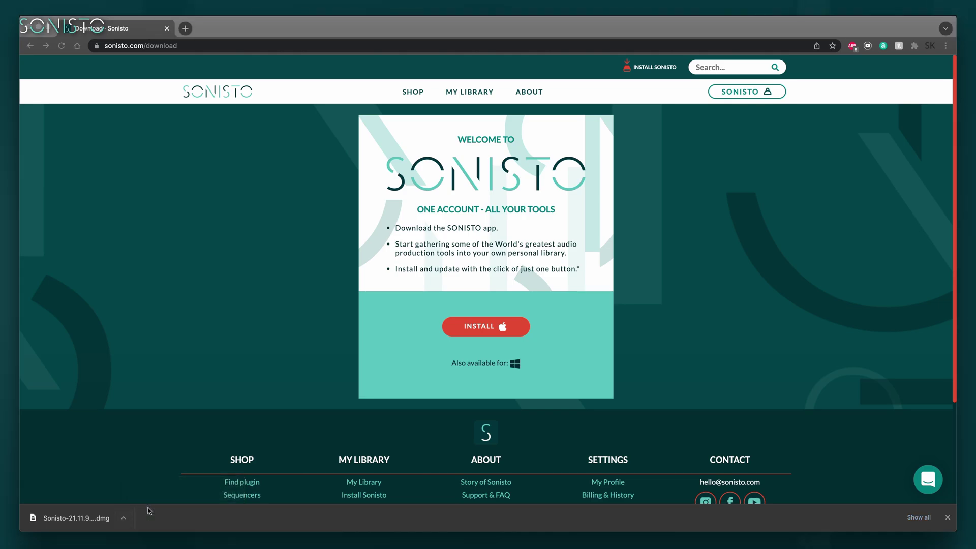
- Mount the Sonisto dmg and copy the Sonisto app into Applications
double_click(488, 82)
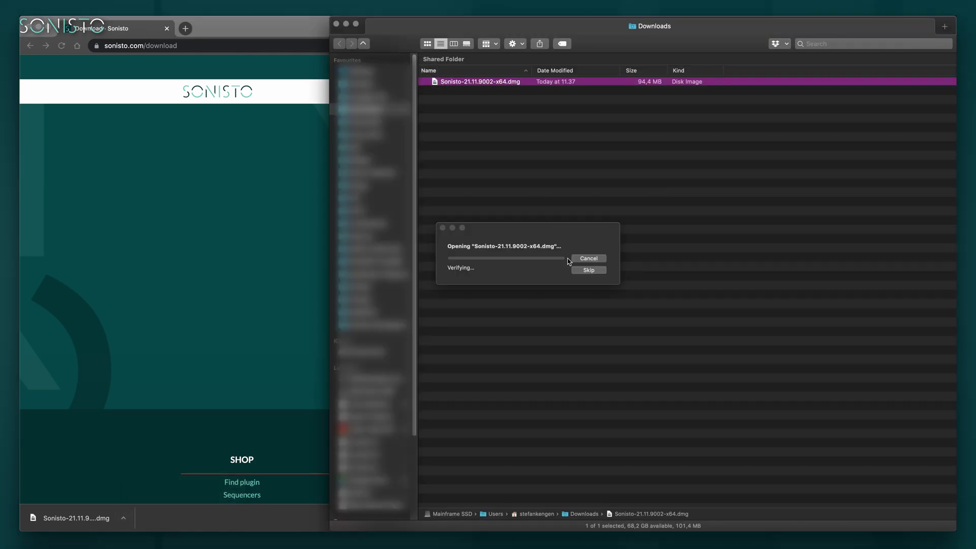
left_click(488, 161)
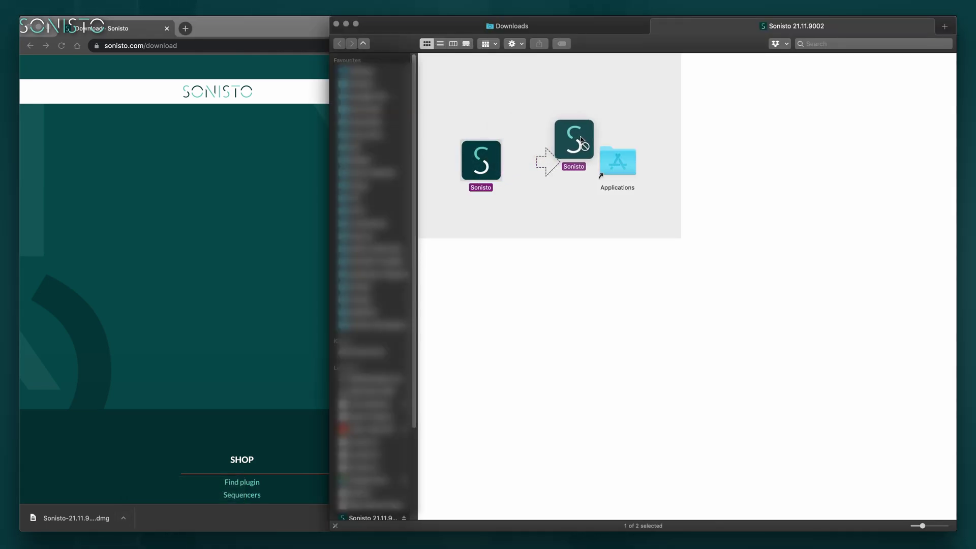
left_click_drag(625, 165, 621, 164)
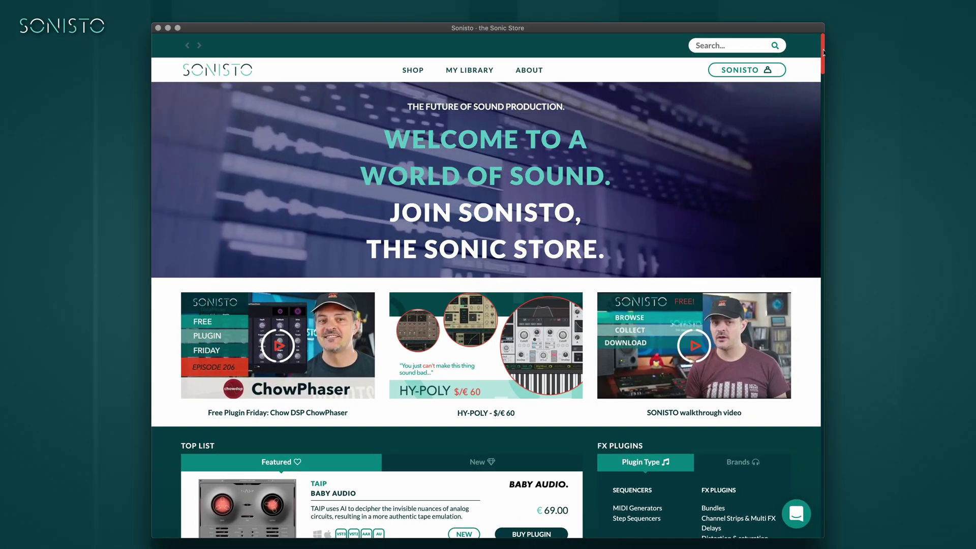
- Drag along the top of the Sonisto app window on the Sonic Store home page
mouse_move(823, 51)
left_mouse_down()
mouse_move(824, 165)
mouse_move(818, 44)
left_mouse_up()
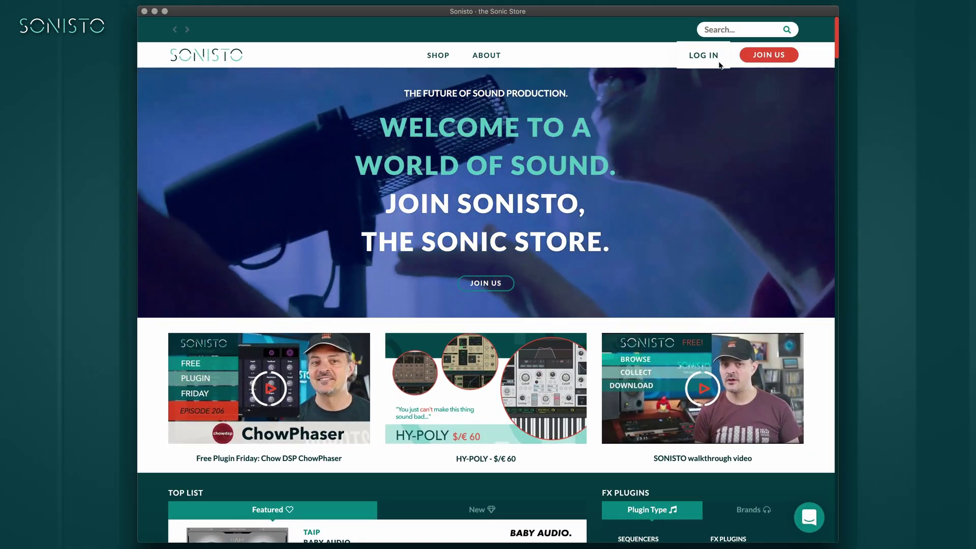
- Open the log-in page and sign in with the account's e-mail and password
left_click(694, 57)
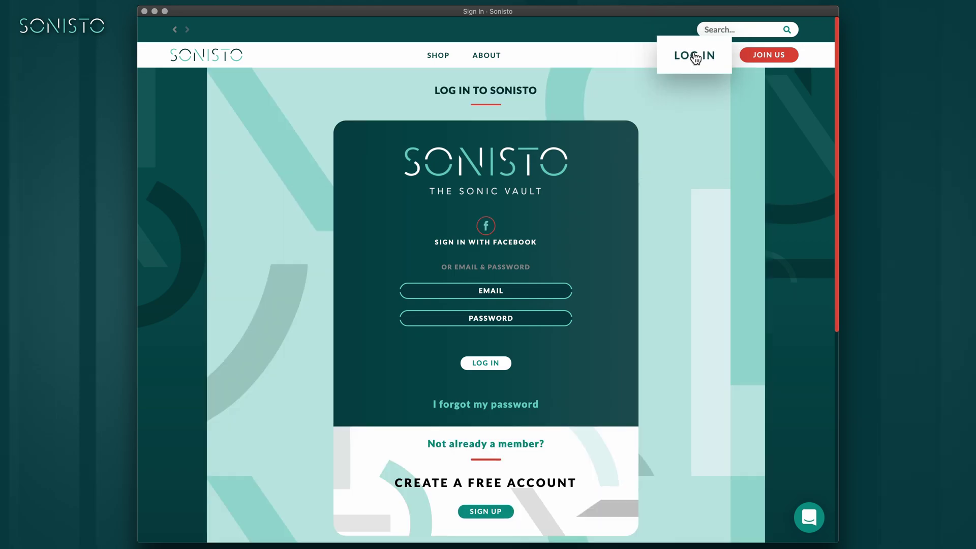
left_click(514, 288)
type("••••••••••••••")
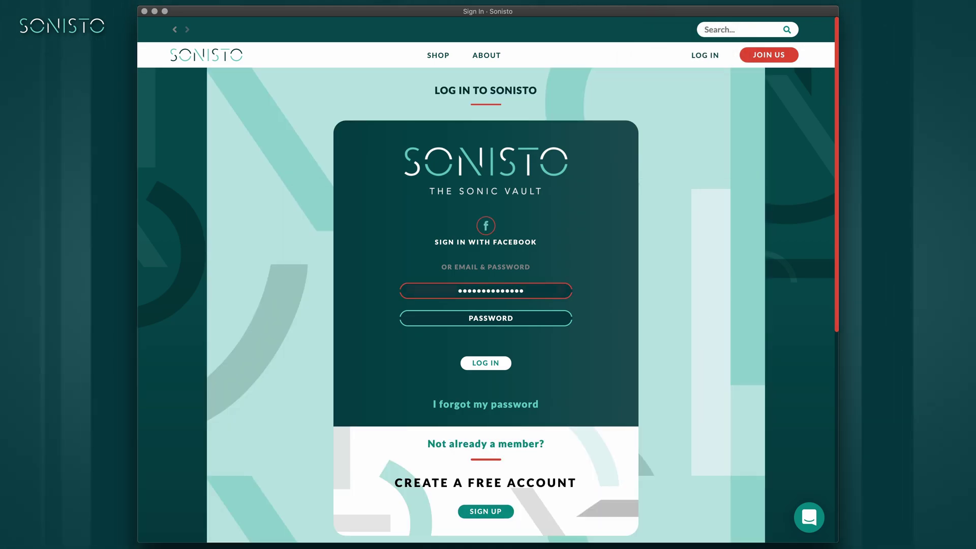
key("Tab")
type("••••••••••••••")
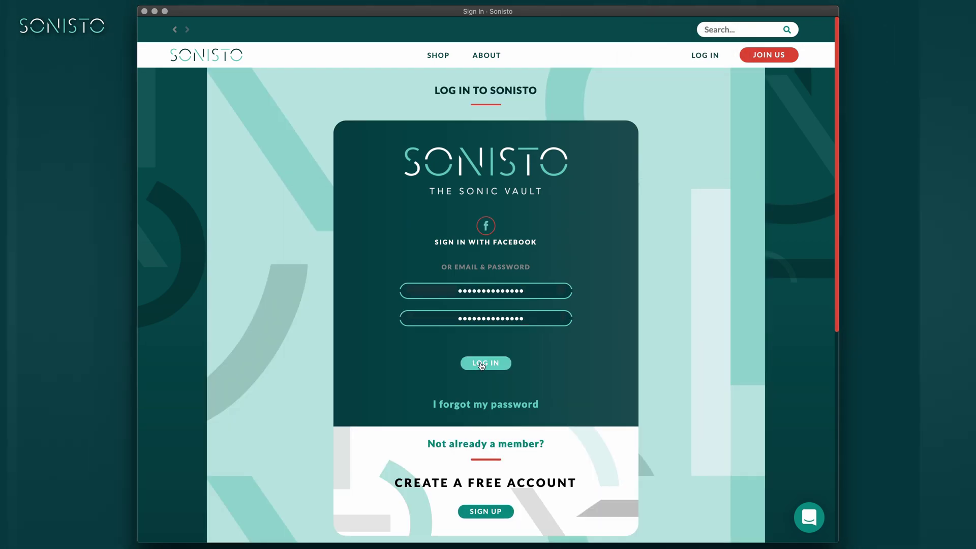
left_click(482, 364)
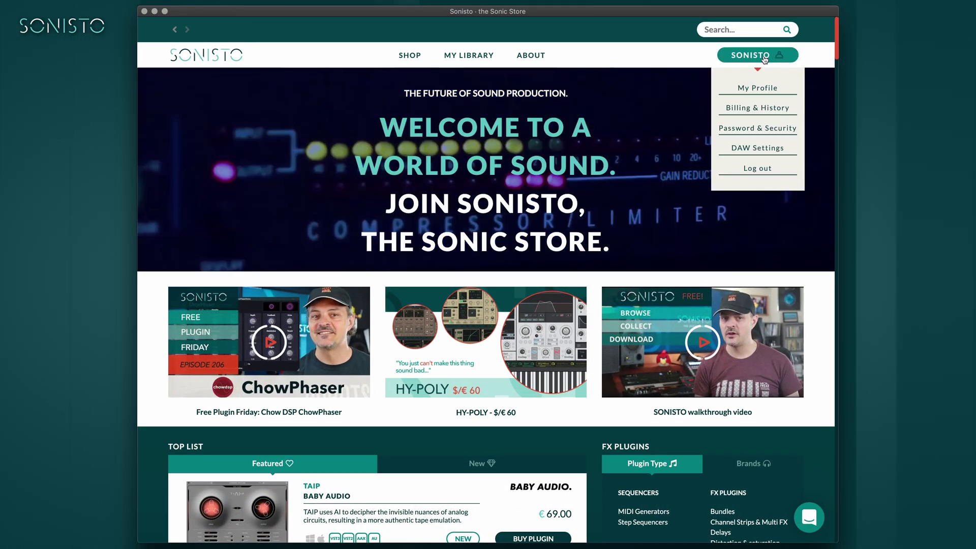
- Open DAW Settings, switch off VST2 in the Advanced options, and scroll to the VST2 path
left_click(758, 149)
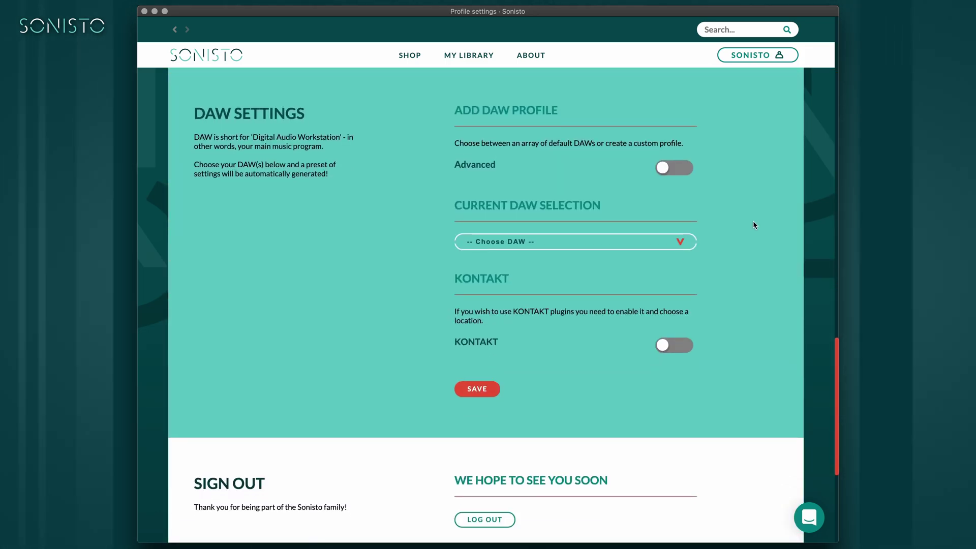
left_click(684, 168)
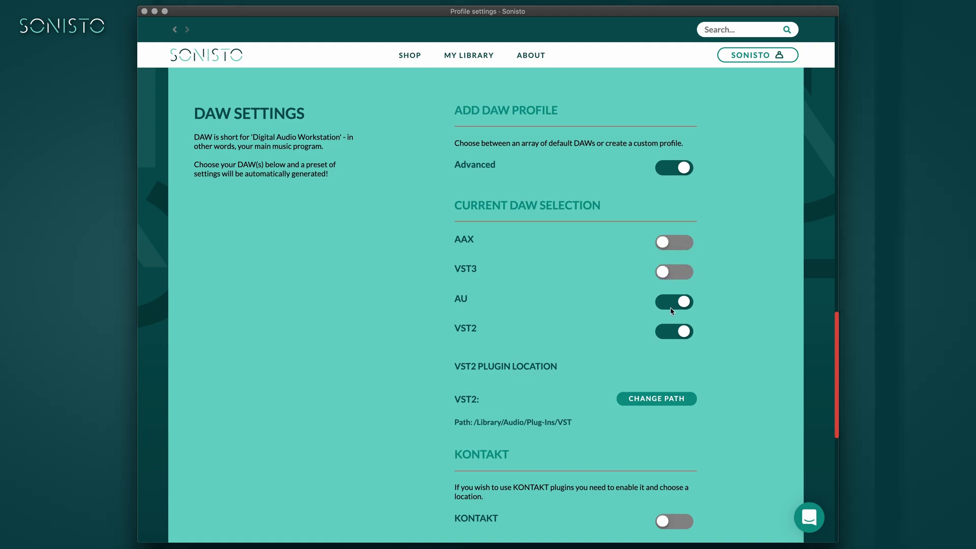
left_click(686, 333)
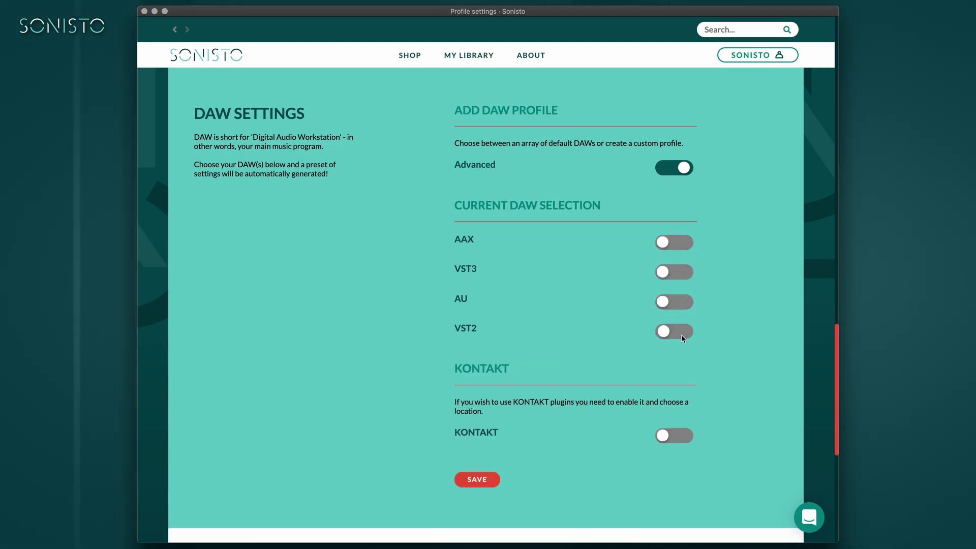
left_click(684, 169)
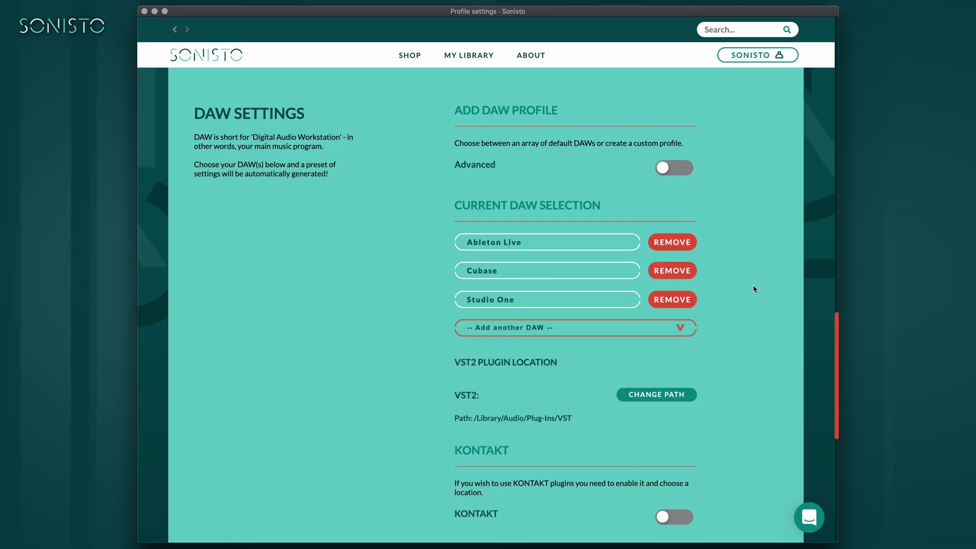
scroll(712, 365, "down", 5)
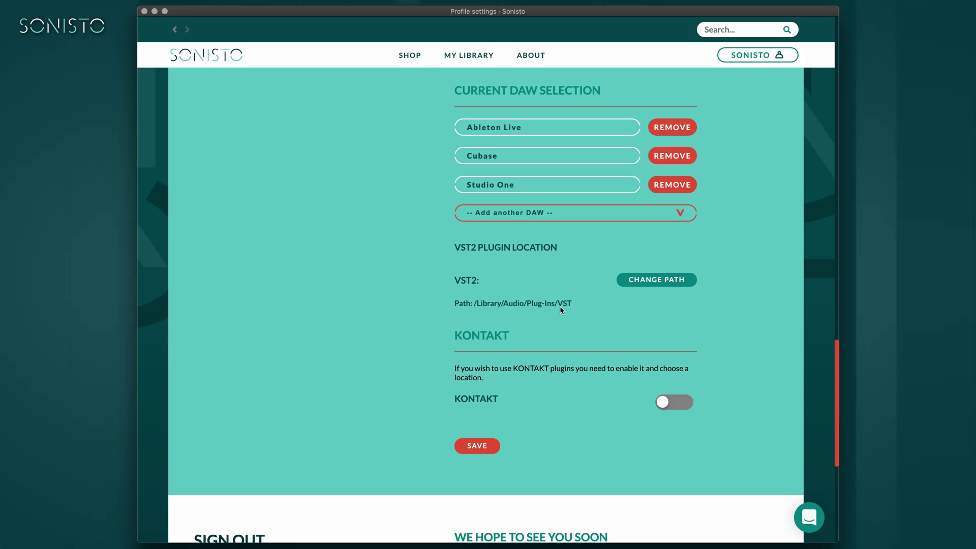
left_click(643, 281)
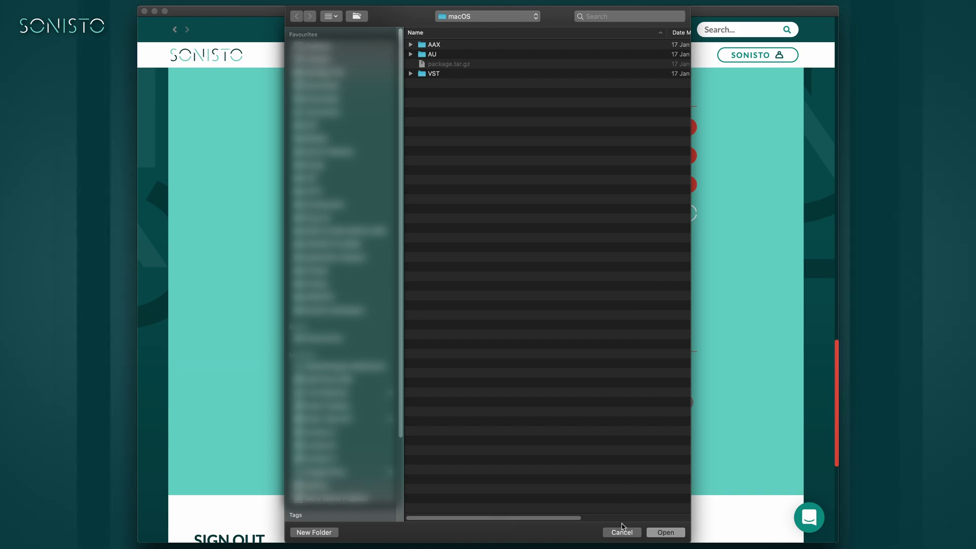
left_click(622, 532)
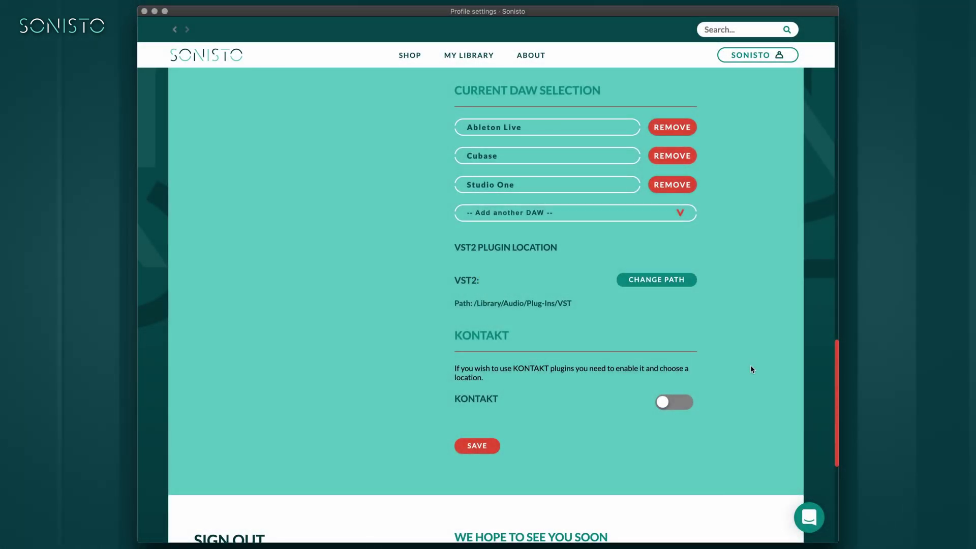
- Enable Kontakt support, keep its location at /Volumes/Content C/Content C/Kontakt Files, and save
left_click(674, 402)
scroll(694, 407, "down", 4)
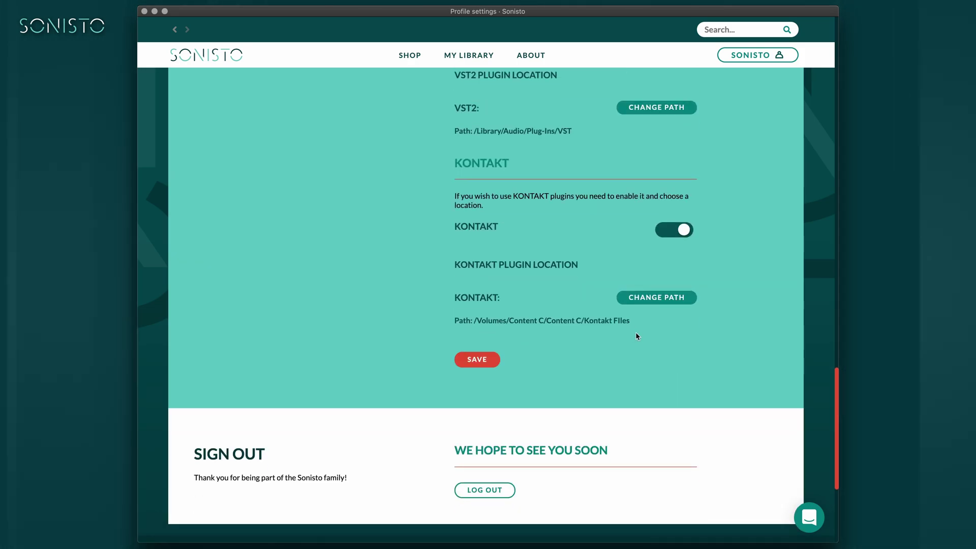
left_click(656, 299)
left_click(320, 446)
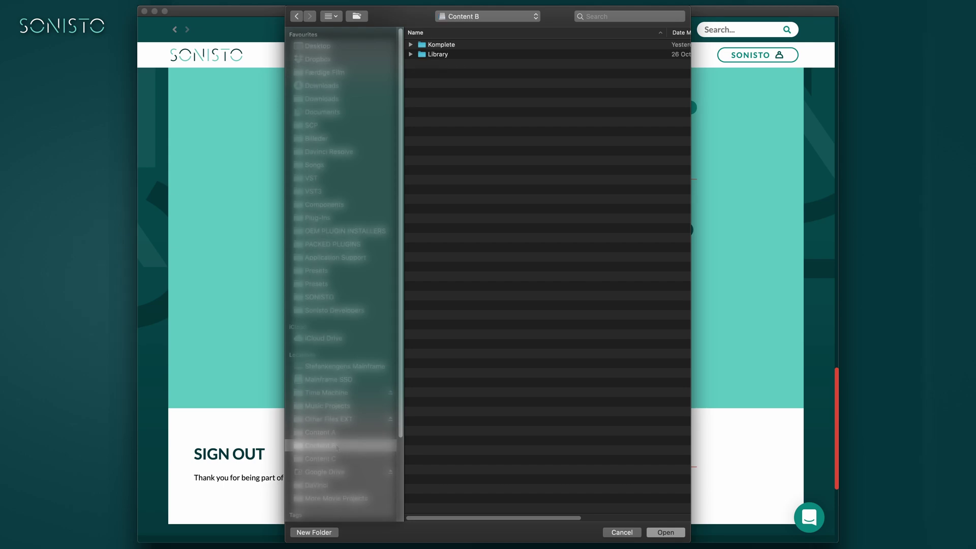
left_click(621, 532)
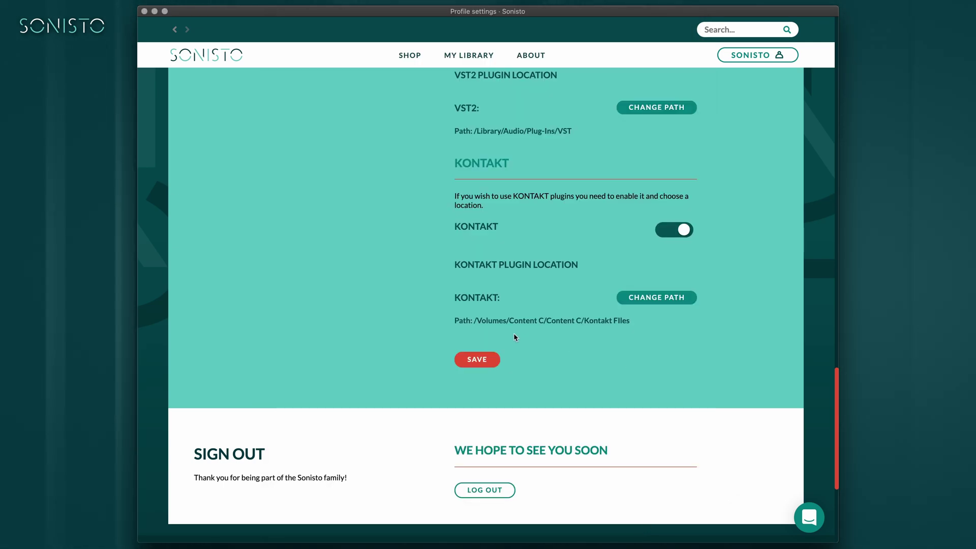
left_click(477, 360)
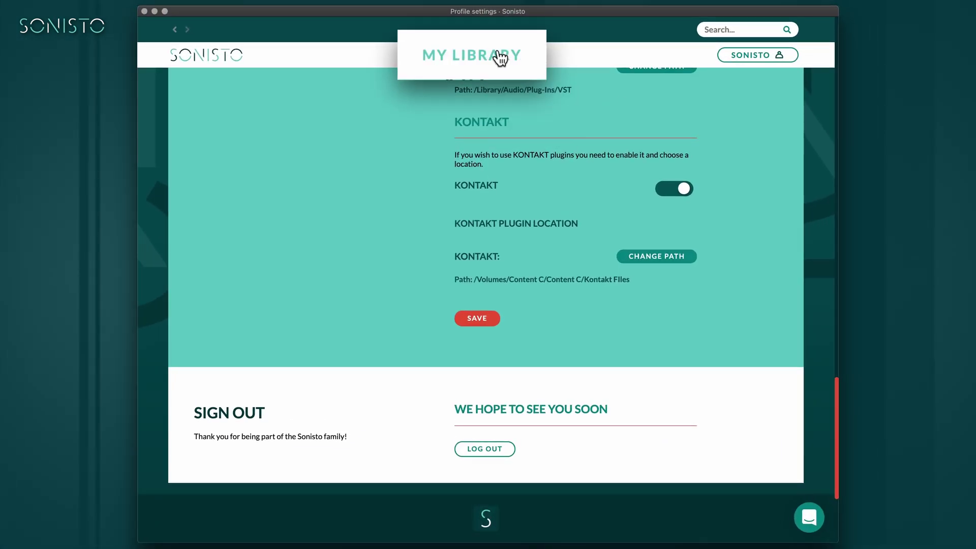
- In My Library, expand Sonisto Installers and install the checked Instability and Roth-AIR plugins
left_click(484, 55)
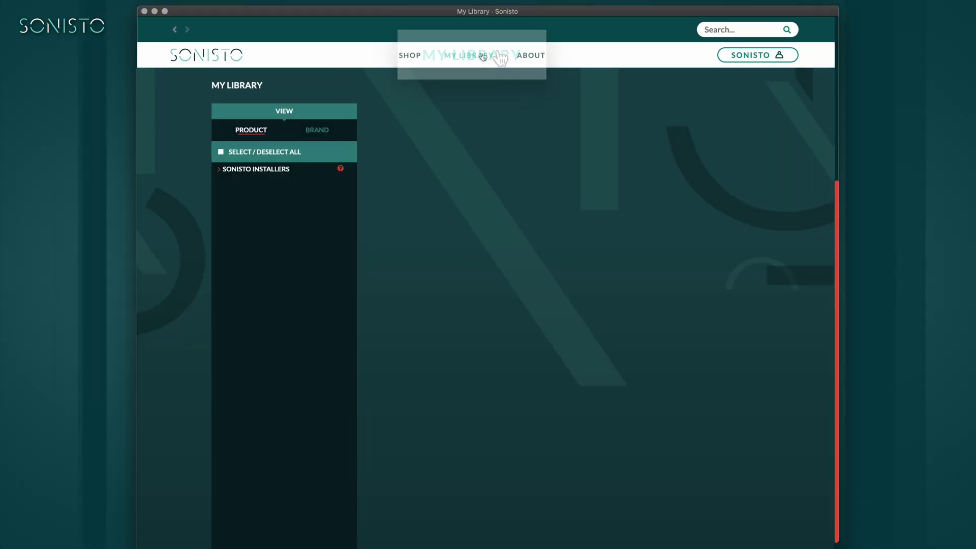
left_click(275, 169)
left_click(269, 188)
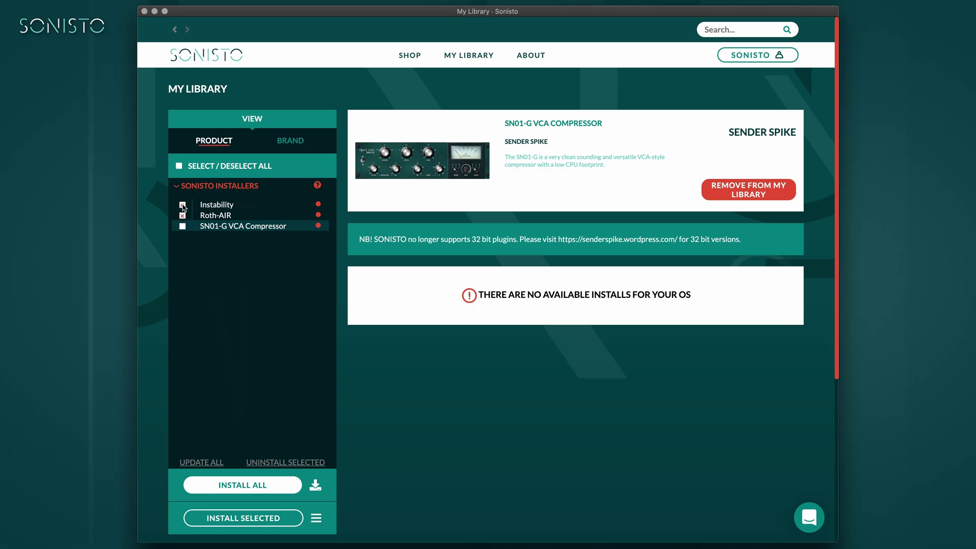
left_click(259, 520)
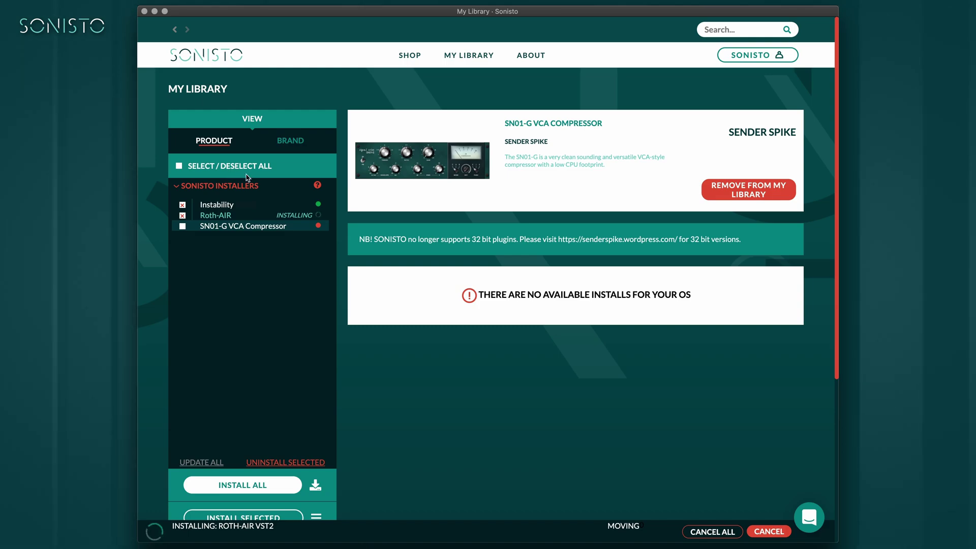
- Confirm that Instability and Roth-AIR both show as Installed once the queue finishes
mouse_move(319, 226)
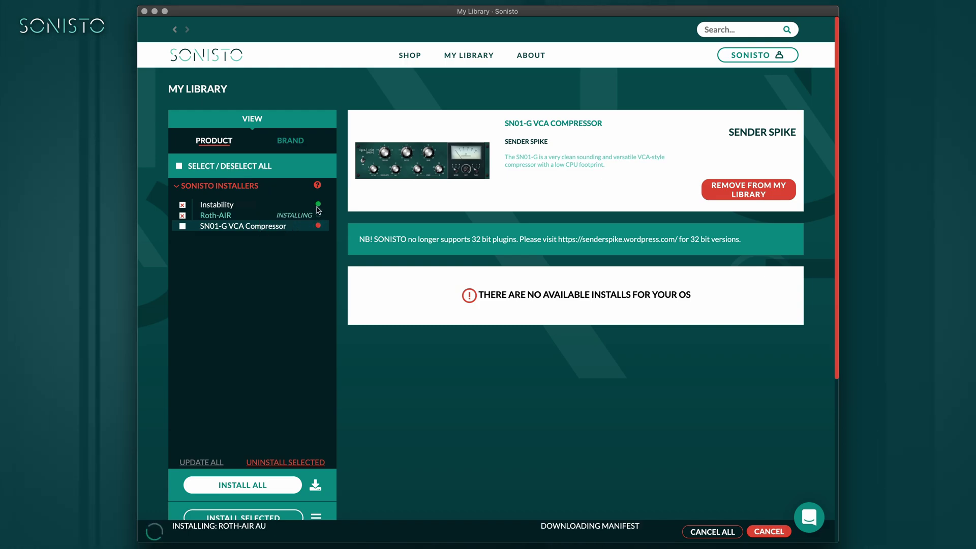
mouse_move(319, 206)
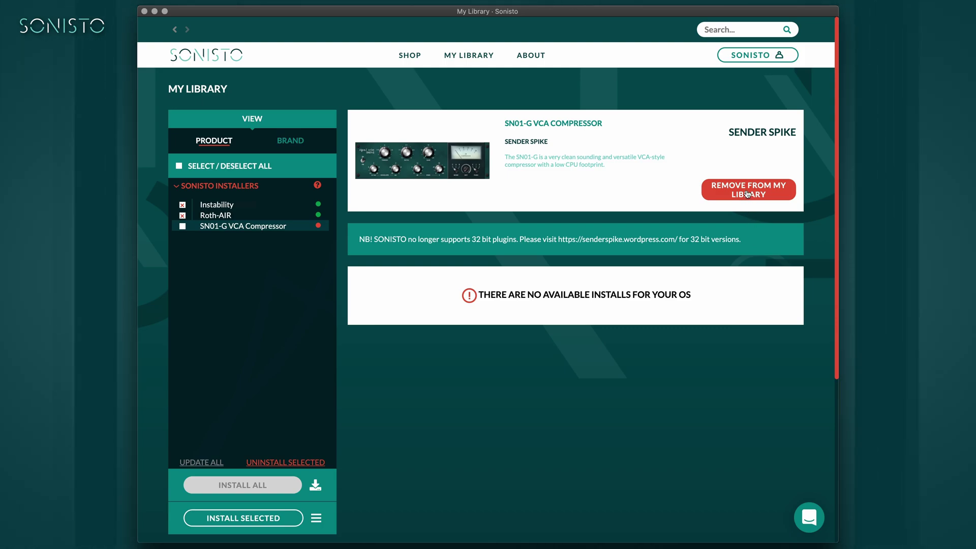
- Remove SN01-G VCA Compressor from My Library, then expand the full Sonisto Installers list
left_click(748, 194)
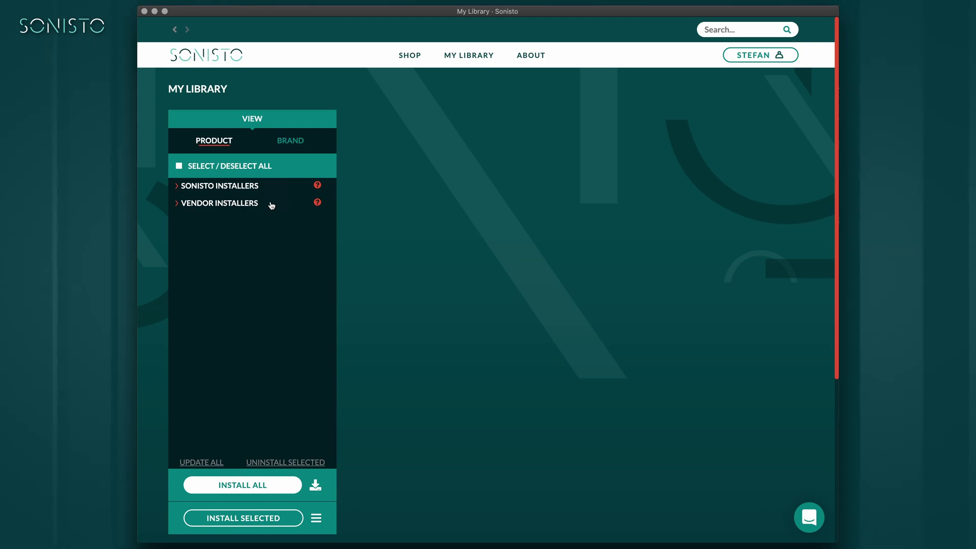
mouse_move(318, 203)
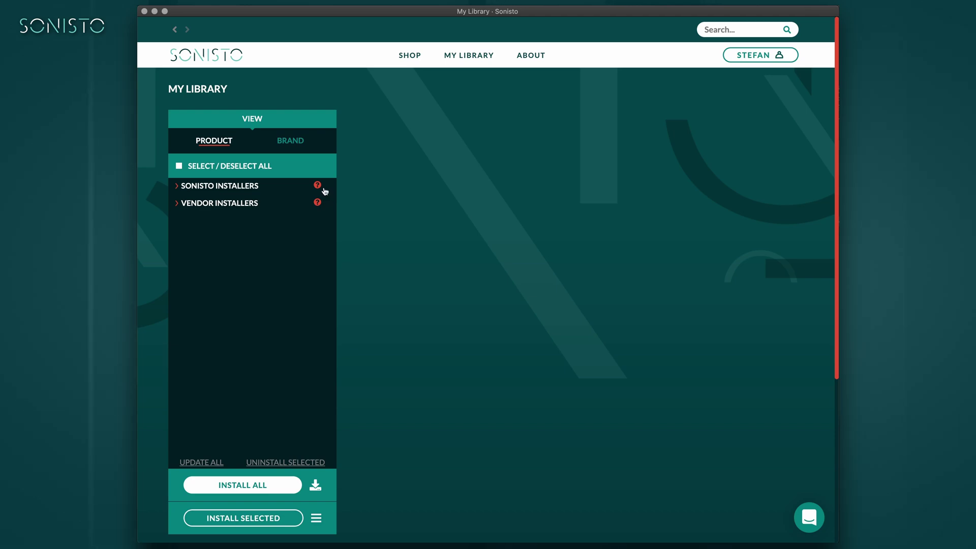
mouse_move(318, 186)
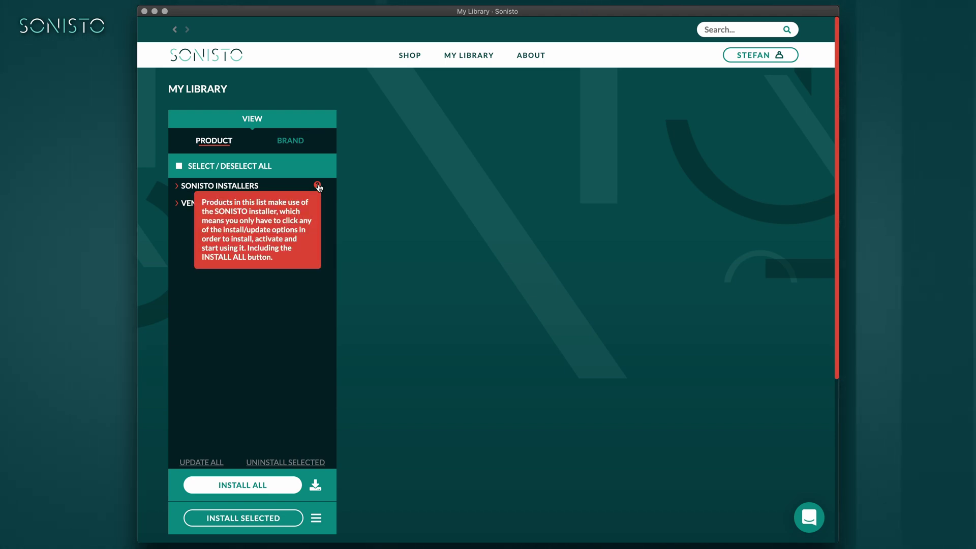
left_click(225, 187)
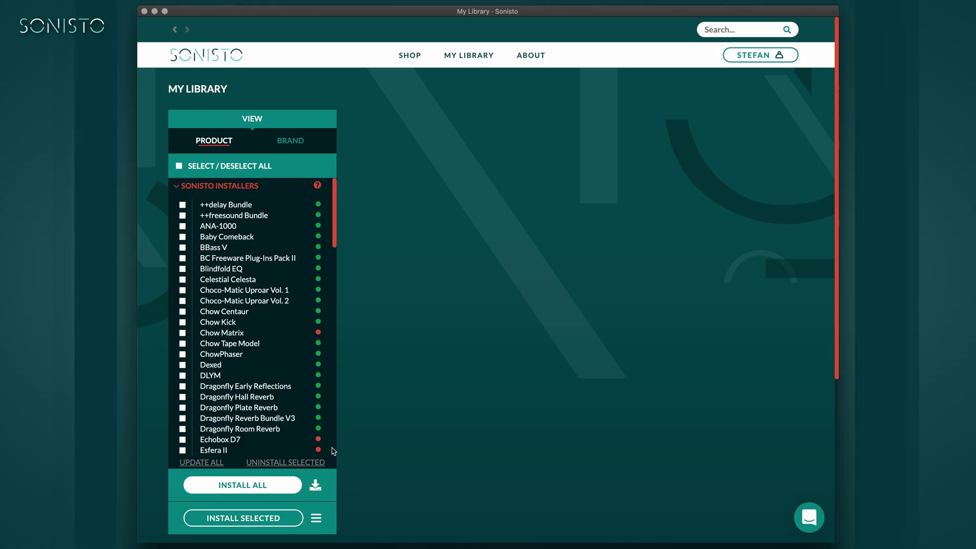
- Browse Vendor Installers products: Comeback Kid, I Heart NY, Magic Switch, Parallel Aggressor, Smooth Operator, Spaced Out
scroll(334, 451, "down", 20)
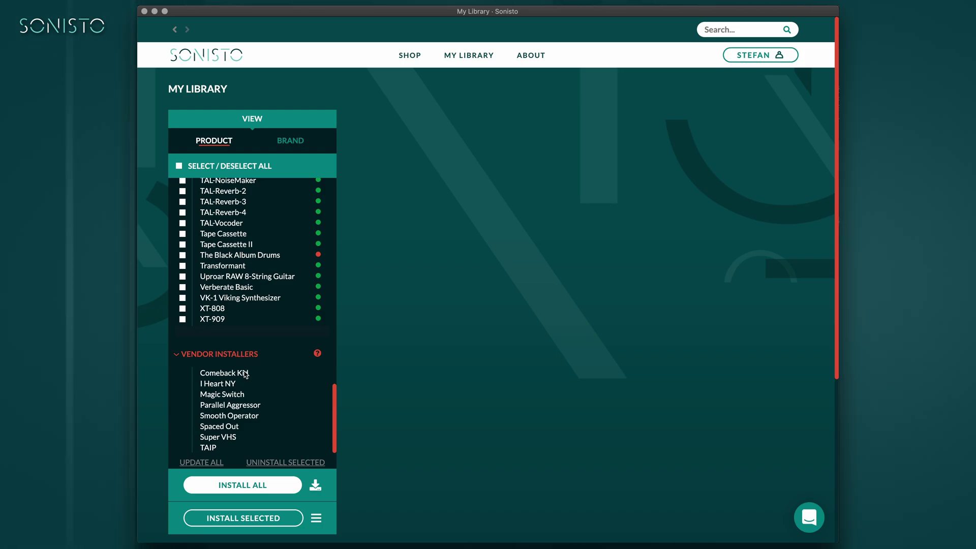
left_click(235, 374)
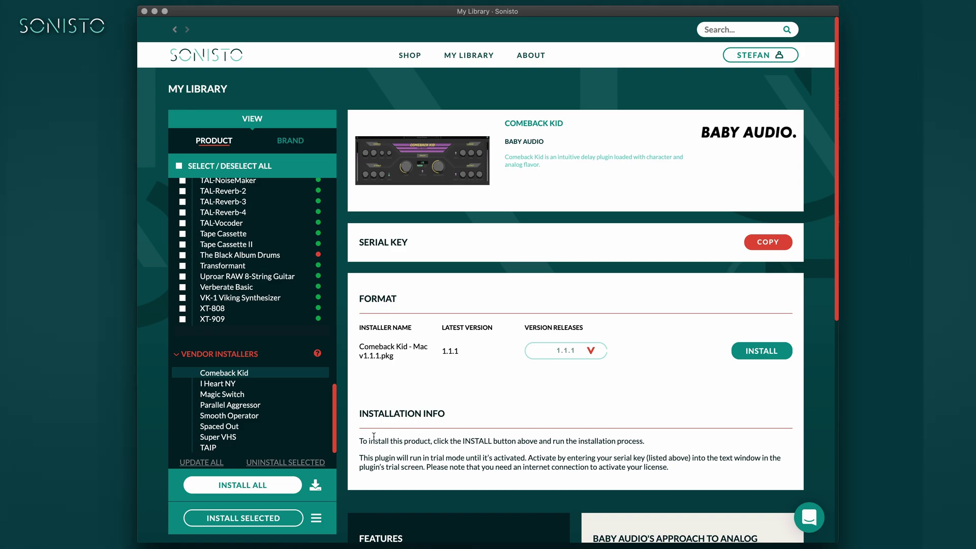
left_click(231, 384)
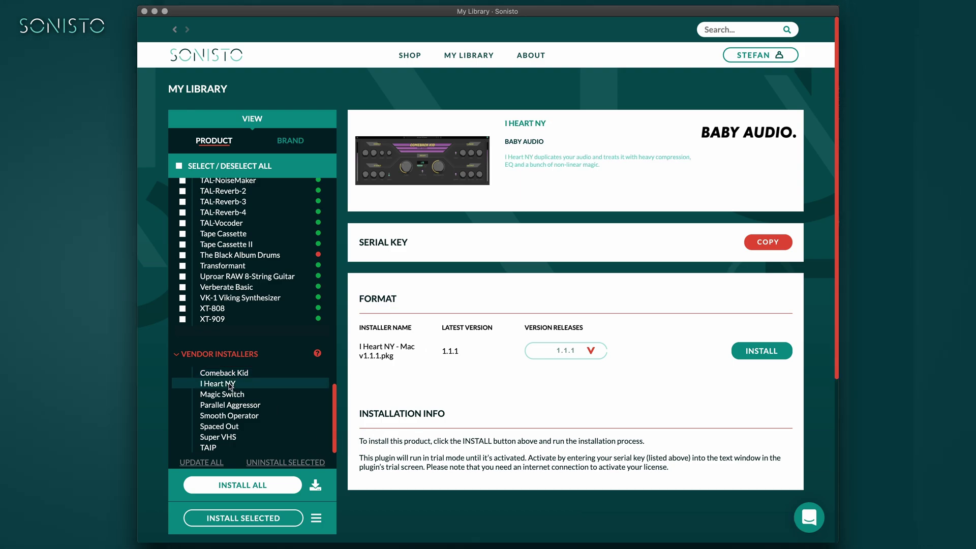
left_click(230, 396)
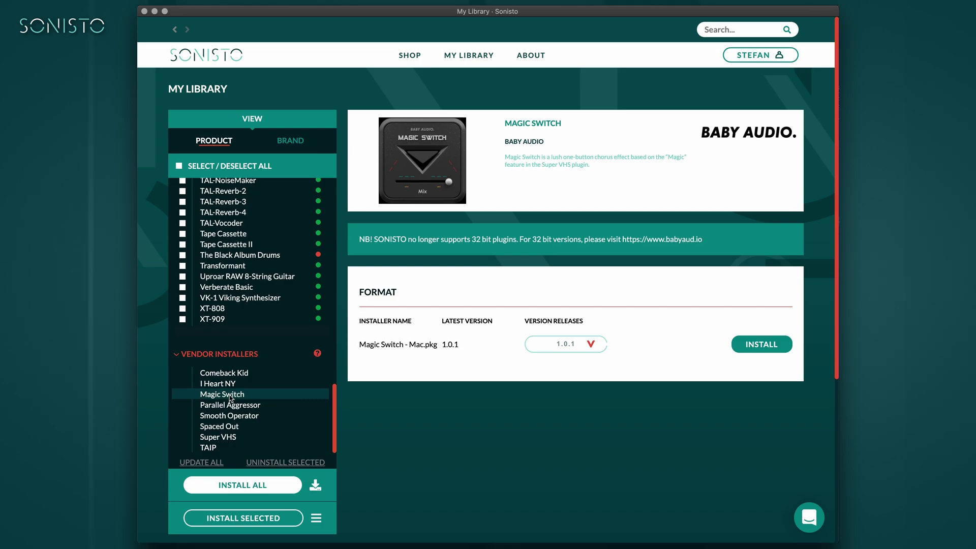
left_click(232, 406)
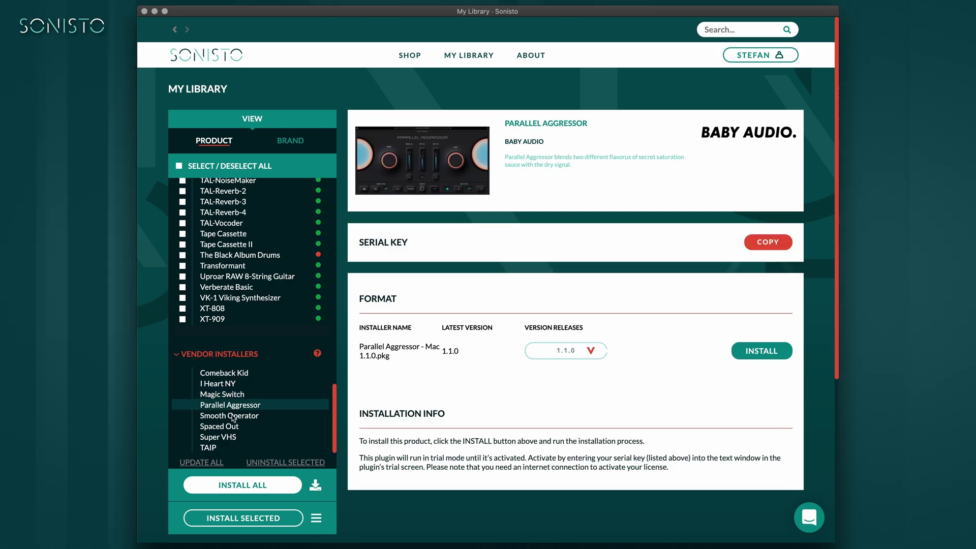
left_click(233, 417)
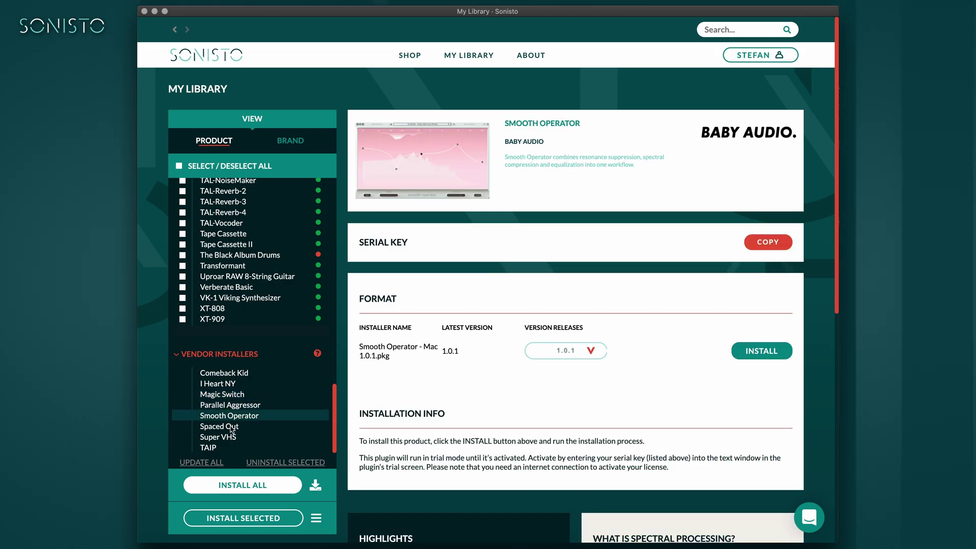
left_click(231, 428)
- Open the Super VHS product details and copy its serial key
left_click(231, 439)
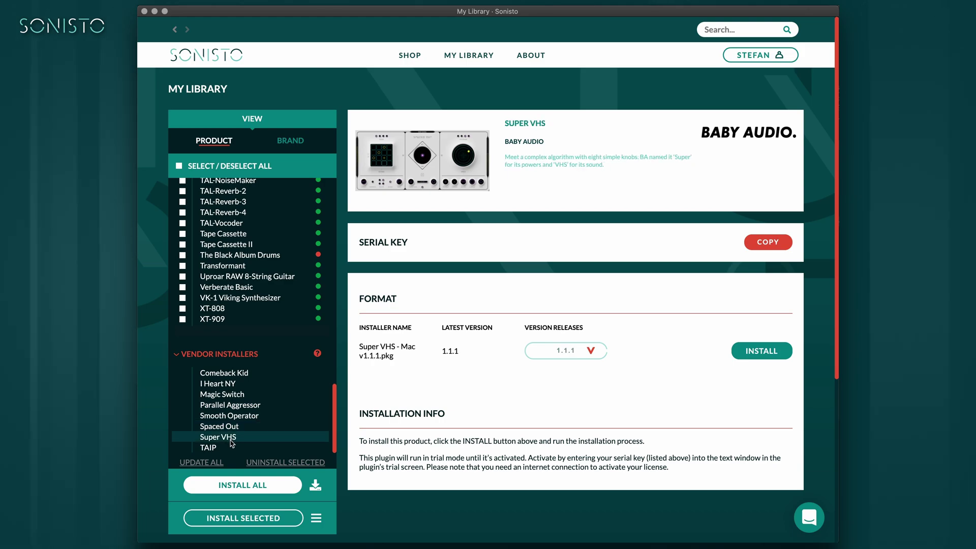
left_click(229, 448)
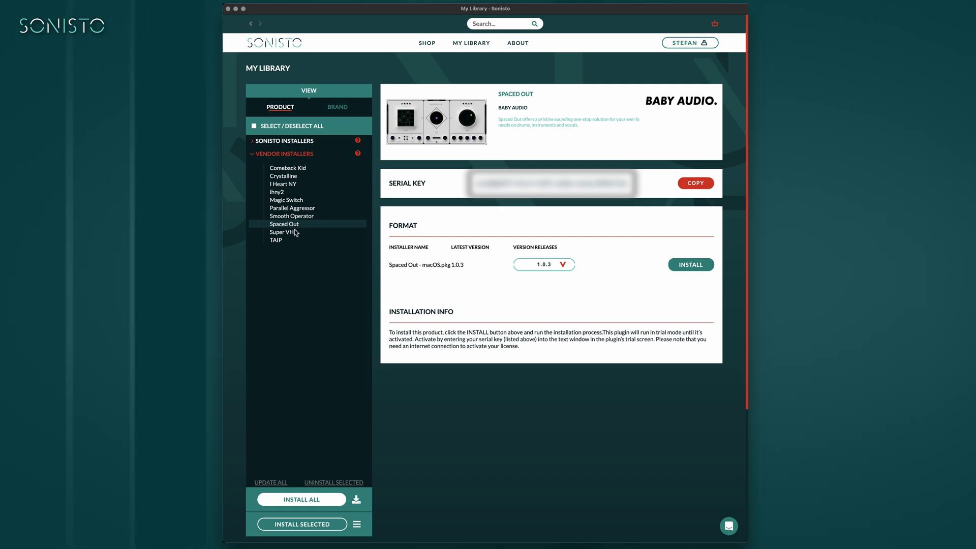
left_click(294, 233)
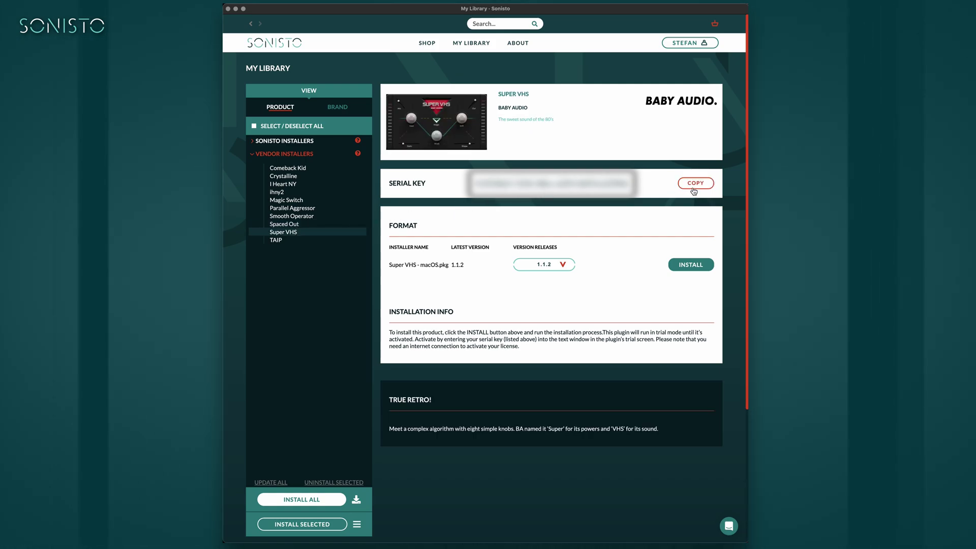
left_click(695, 186)
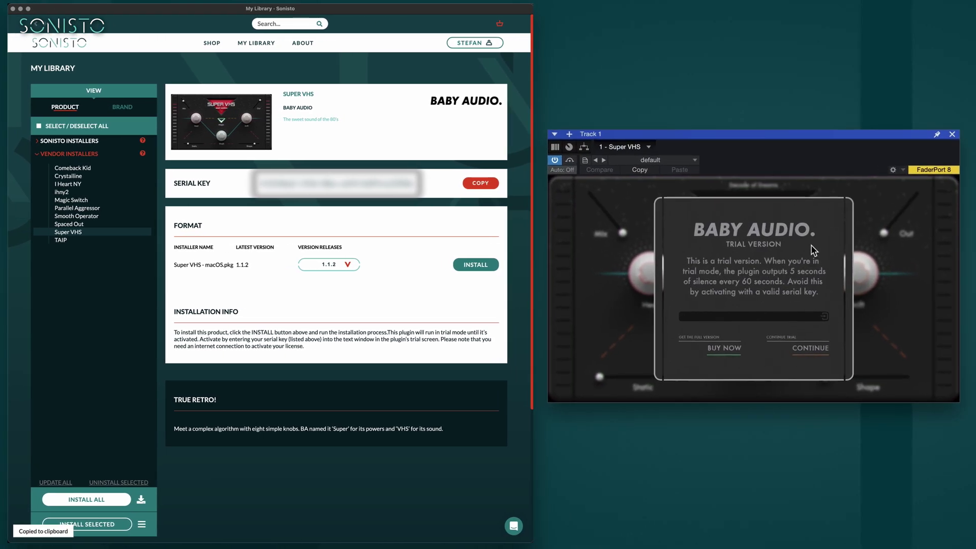
- Paste the Super VHS serial key into the plugin's serial field and dismiss the activation message
right_click(761, 317)
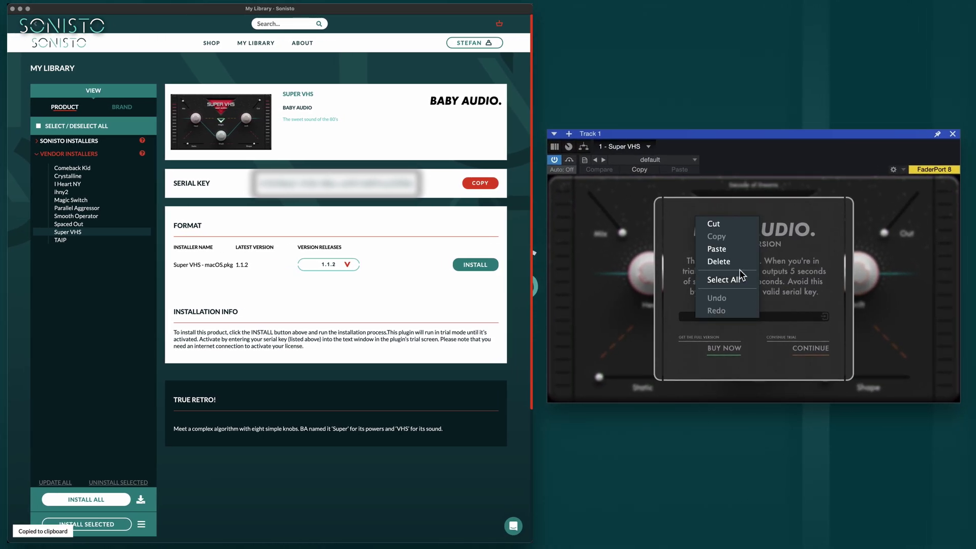
left_click(733, 251)
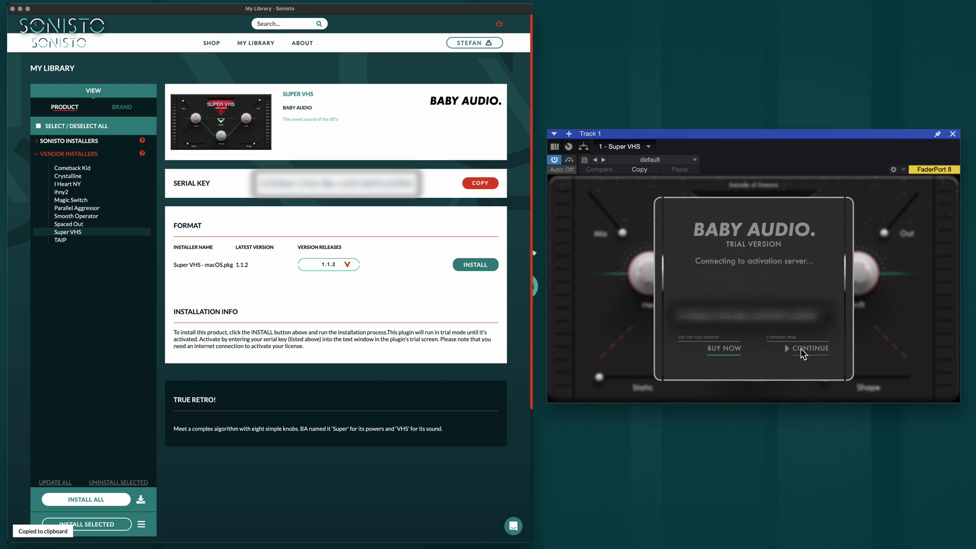
left_click(896, 296)
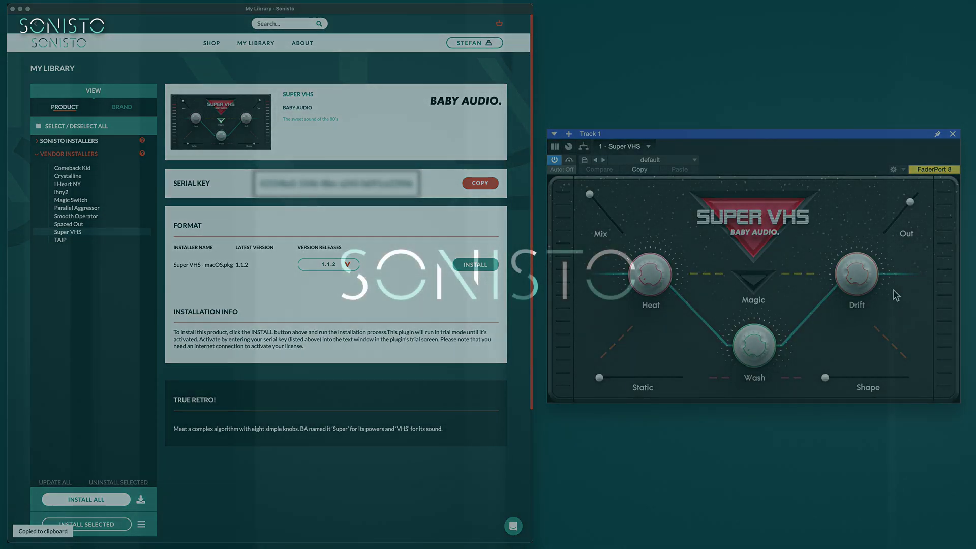